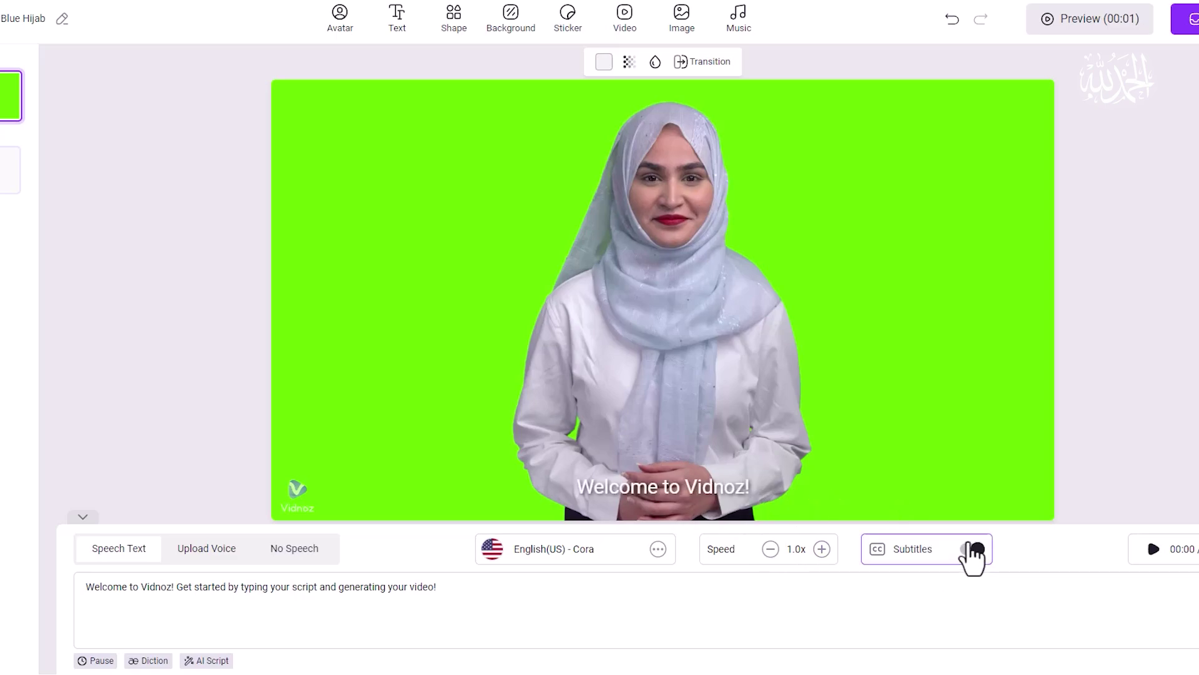
Step: Check the avatar's voice options, and replace its default speech with the full news text copied from the untitled Notepad document
left_click(552, 559)
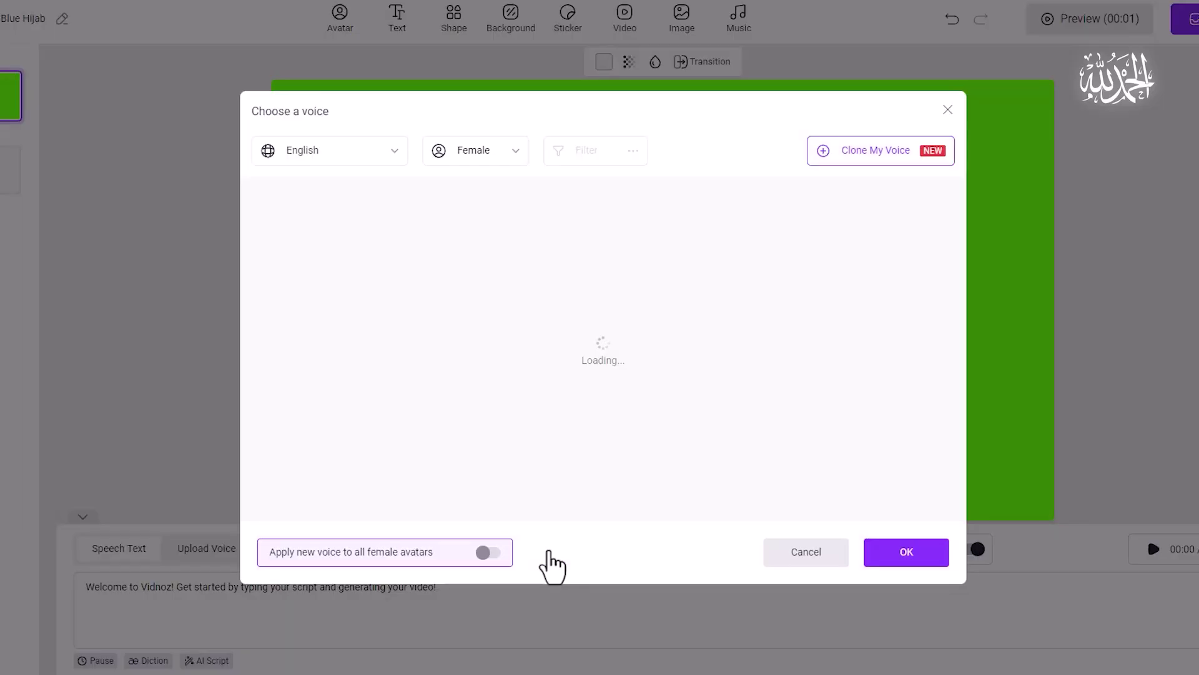
left_click(947, 110)
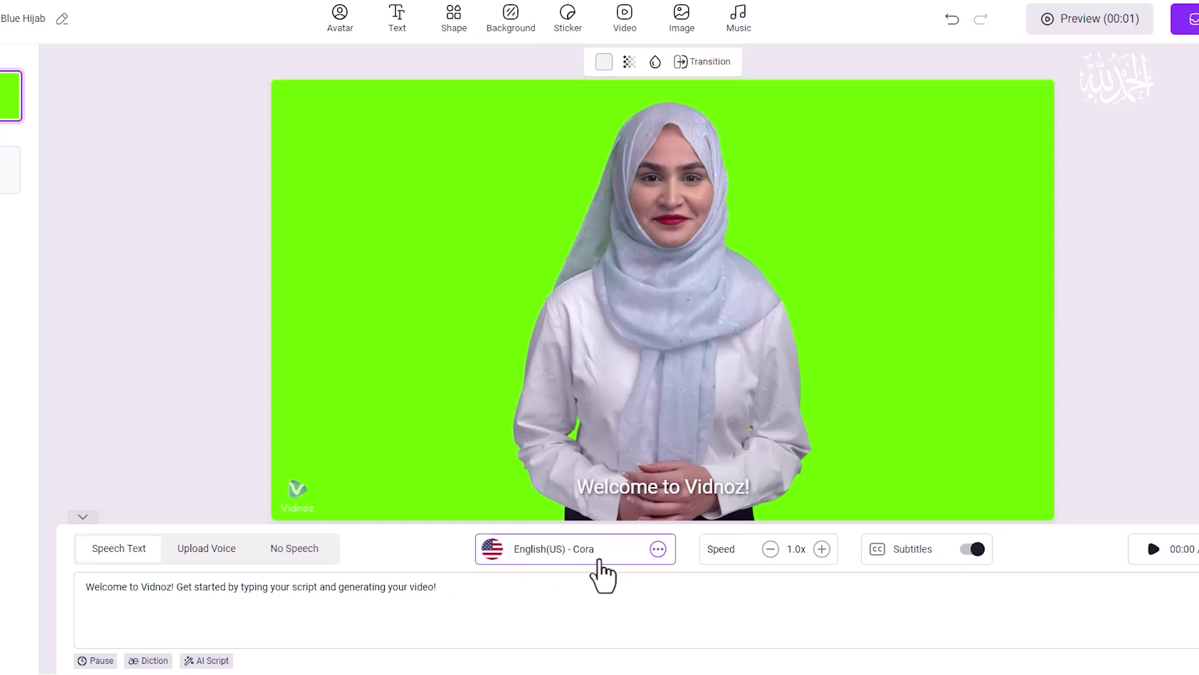
left_click_drag(469, 583, 79, 613)
key("alt+Tab")
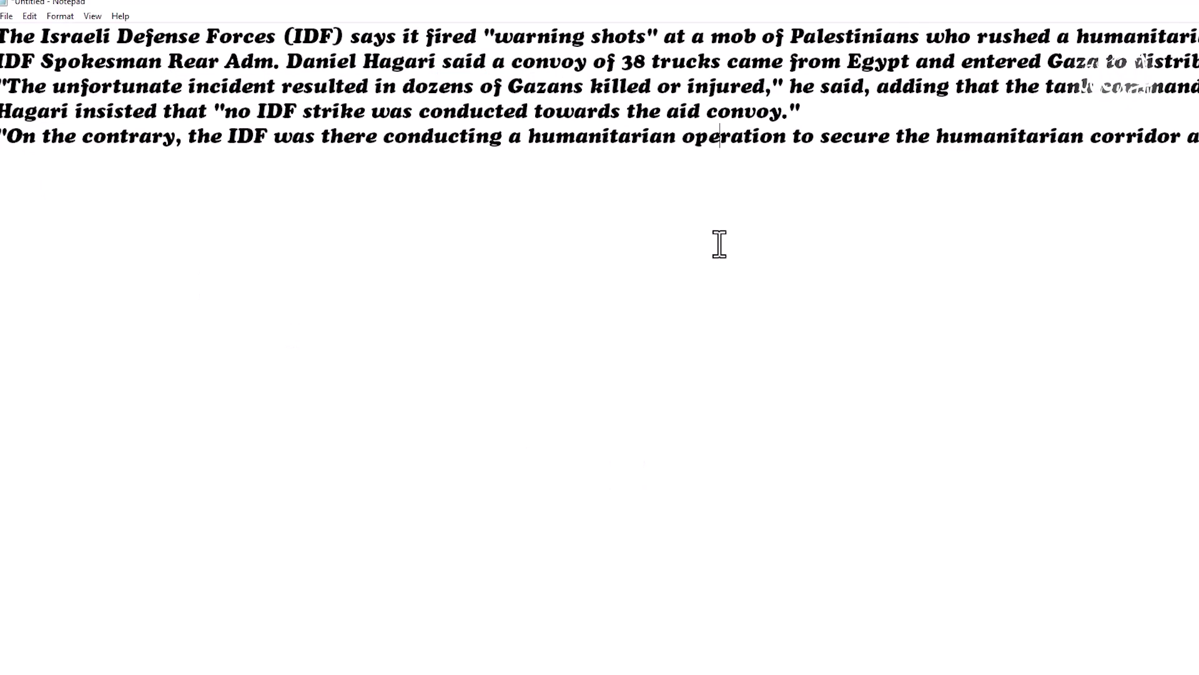
key("ctrl+a")
key("ctrl+c")
key("alt+Tab")
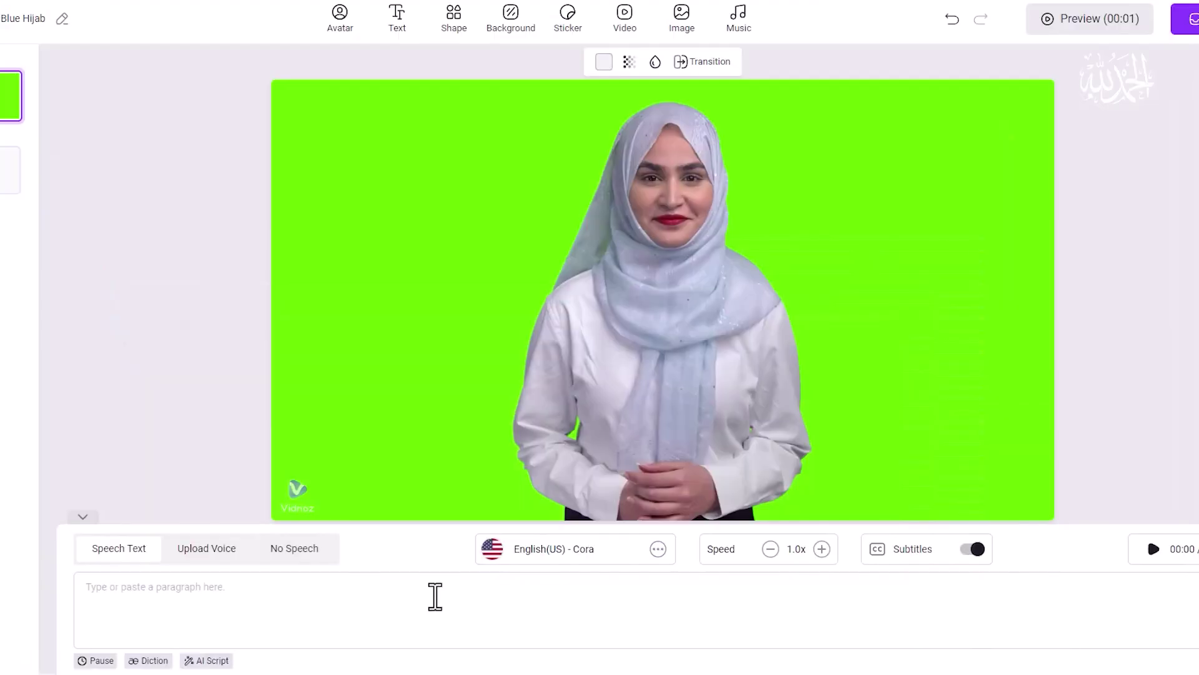
key("ctrl+v")
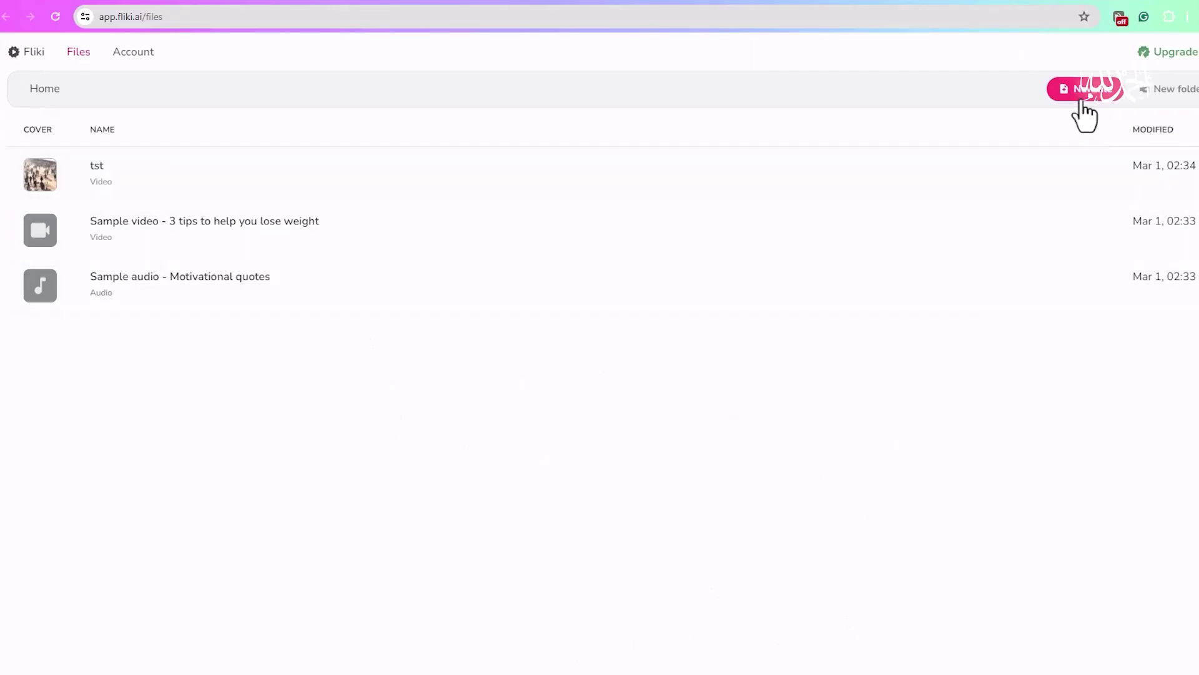
Step: Switch to Fliki and create a new video file named "Video Ok" that starts with Blog
left_click(1080, 95)
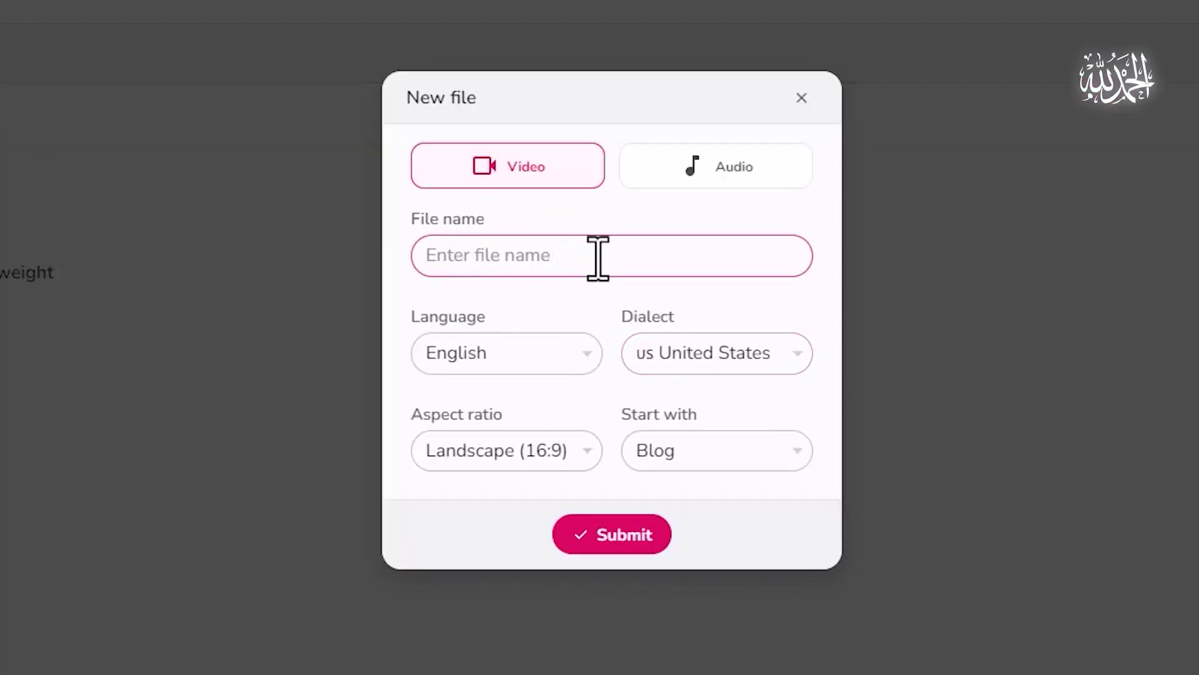
left_click(598, 258)
type("Video Ok")
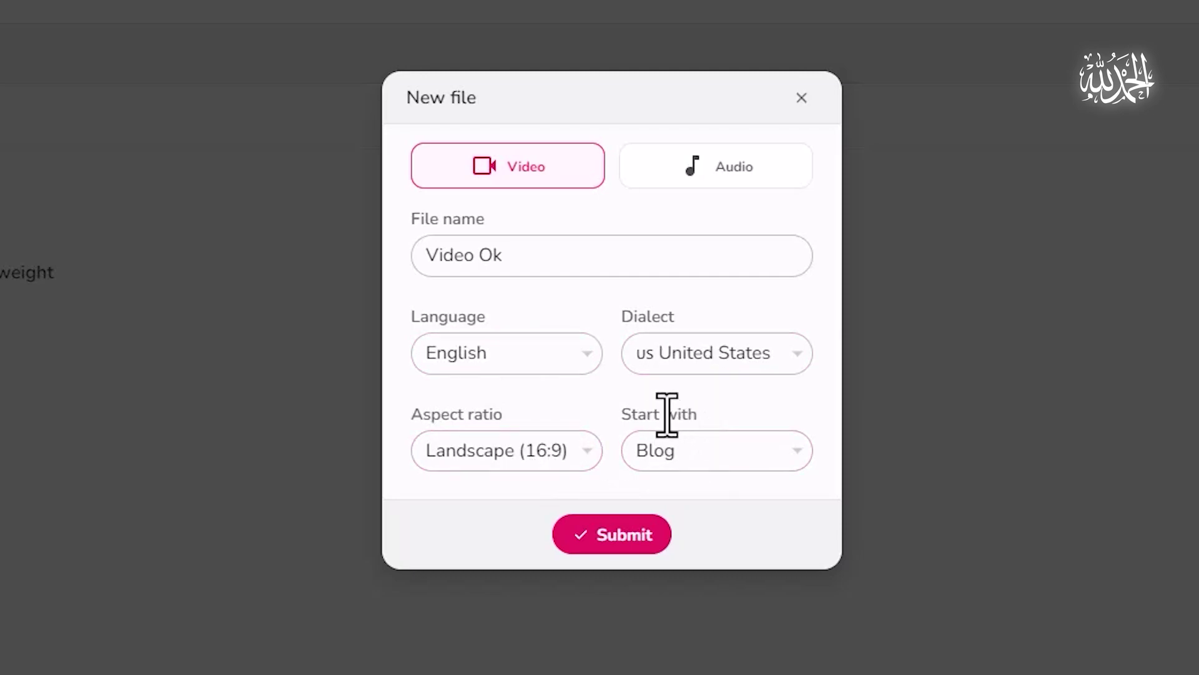
left_click_drag(625, 417, 699, 417)
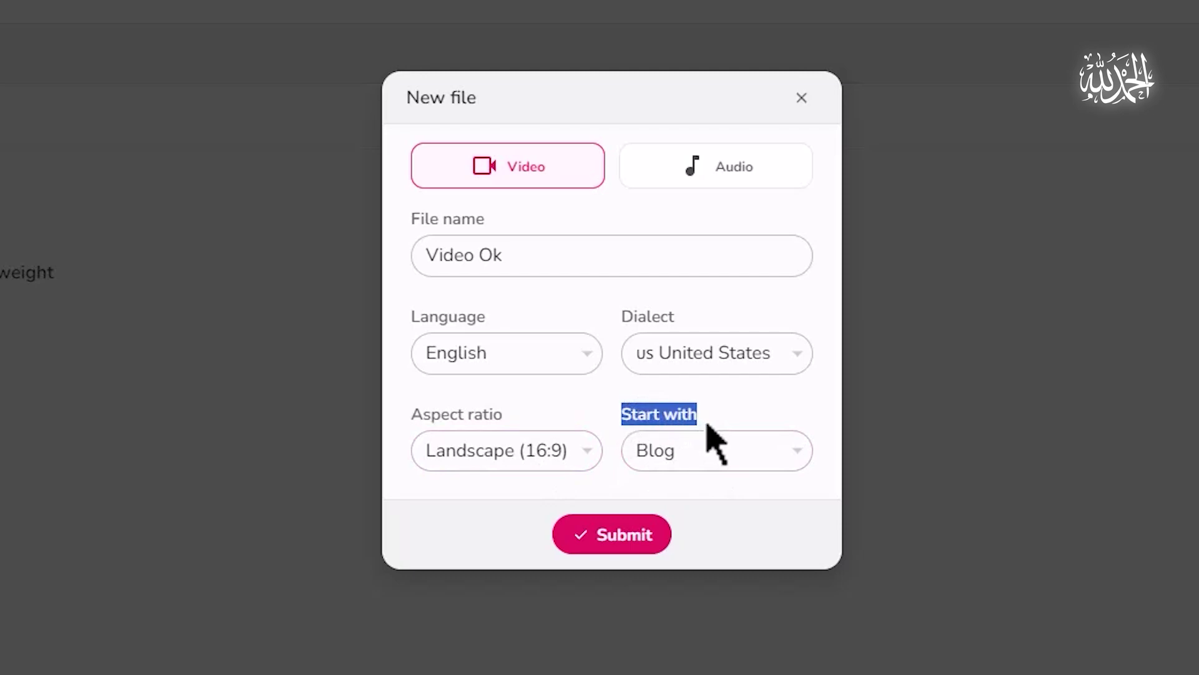
left_click(750, 457)
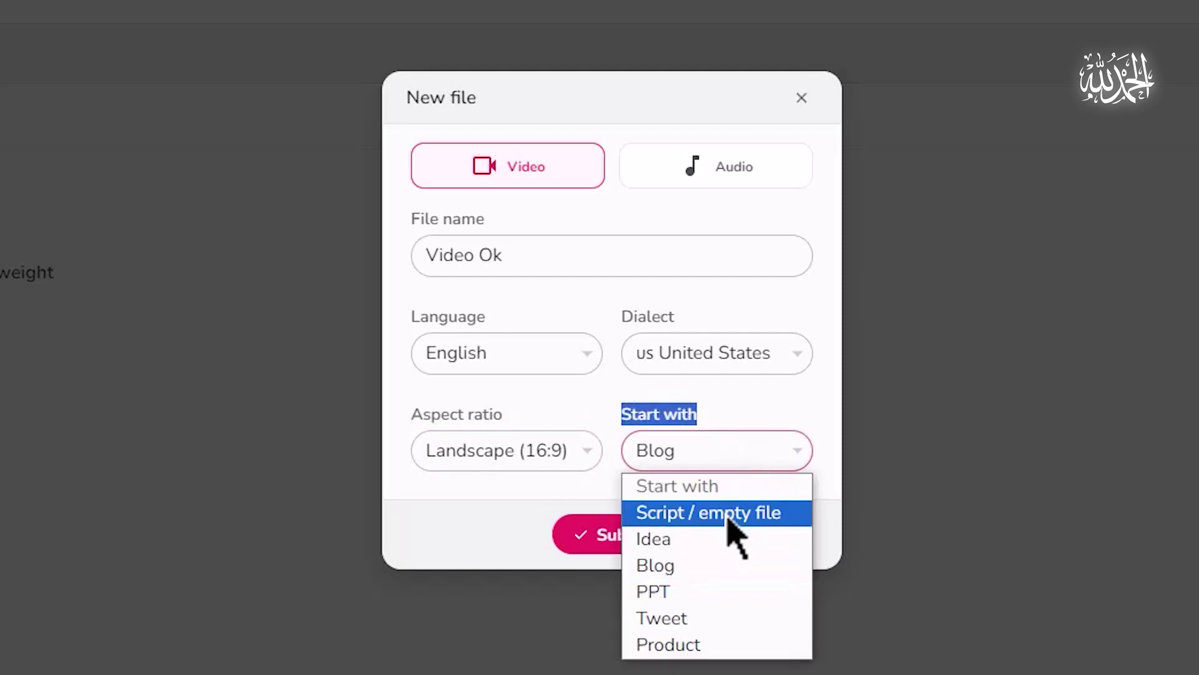
left_click(712, 566)
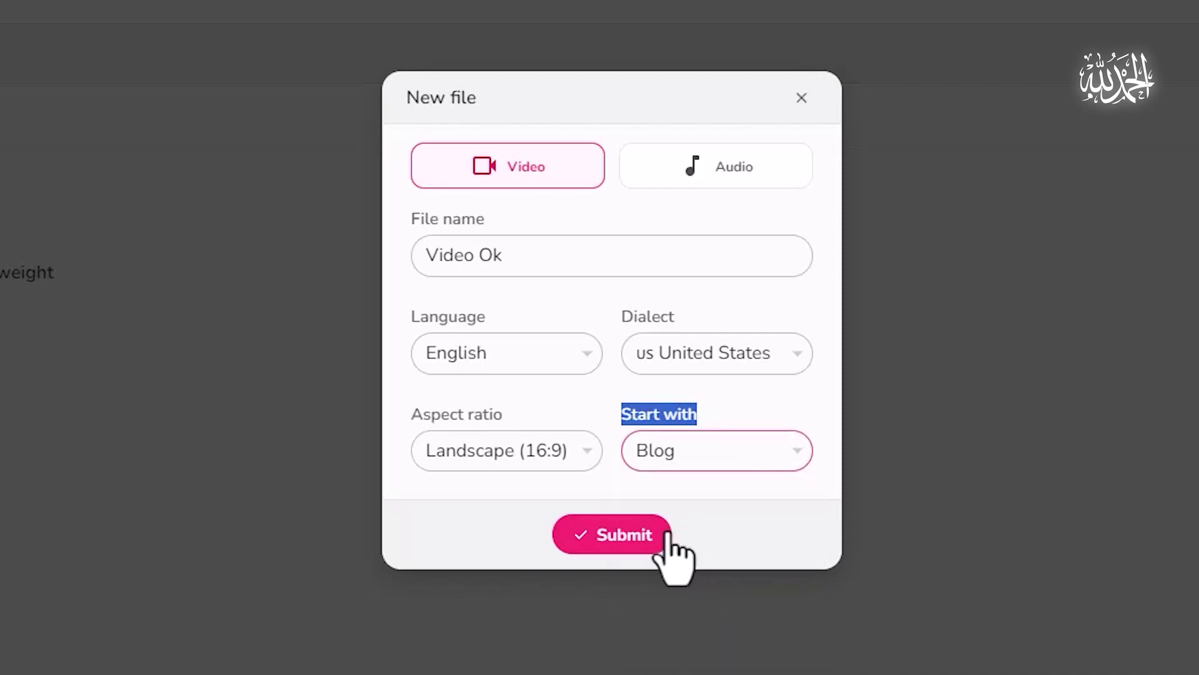
left_click(621, 533)
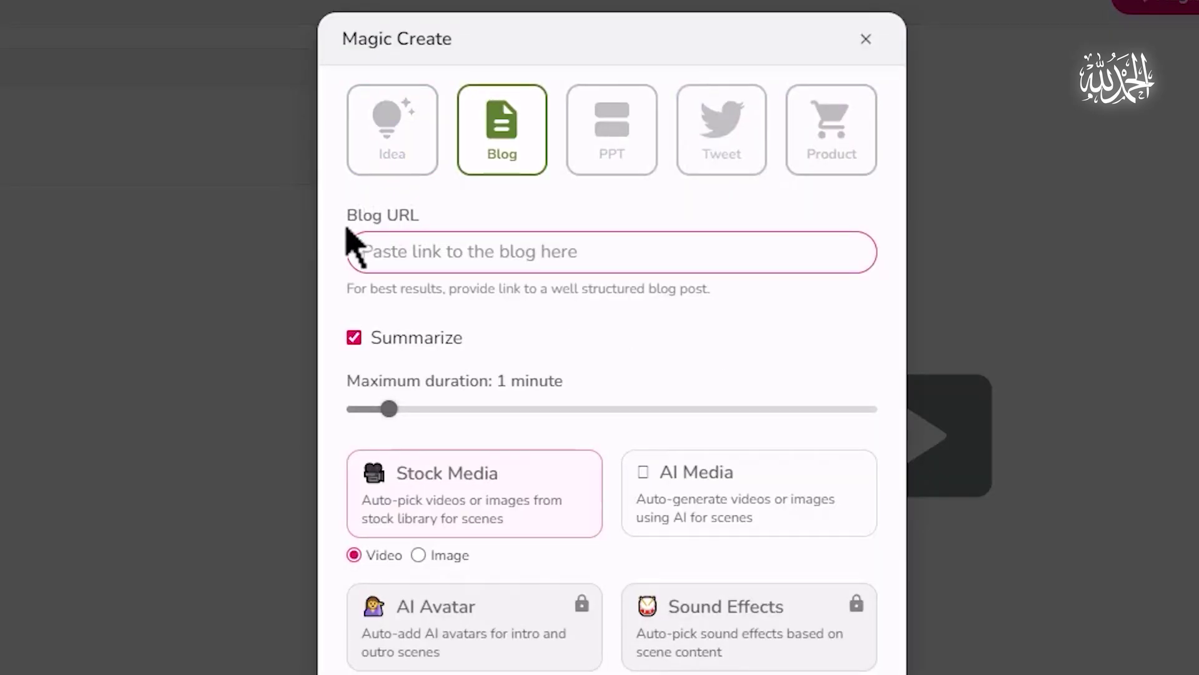
Step: Copy the web address of the Fox News article about the aid convoy and enter it as the Blog URL
left_click_drag(347, 216, 437, 234)
left_click(475, 250)
left_click(423, 523)
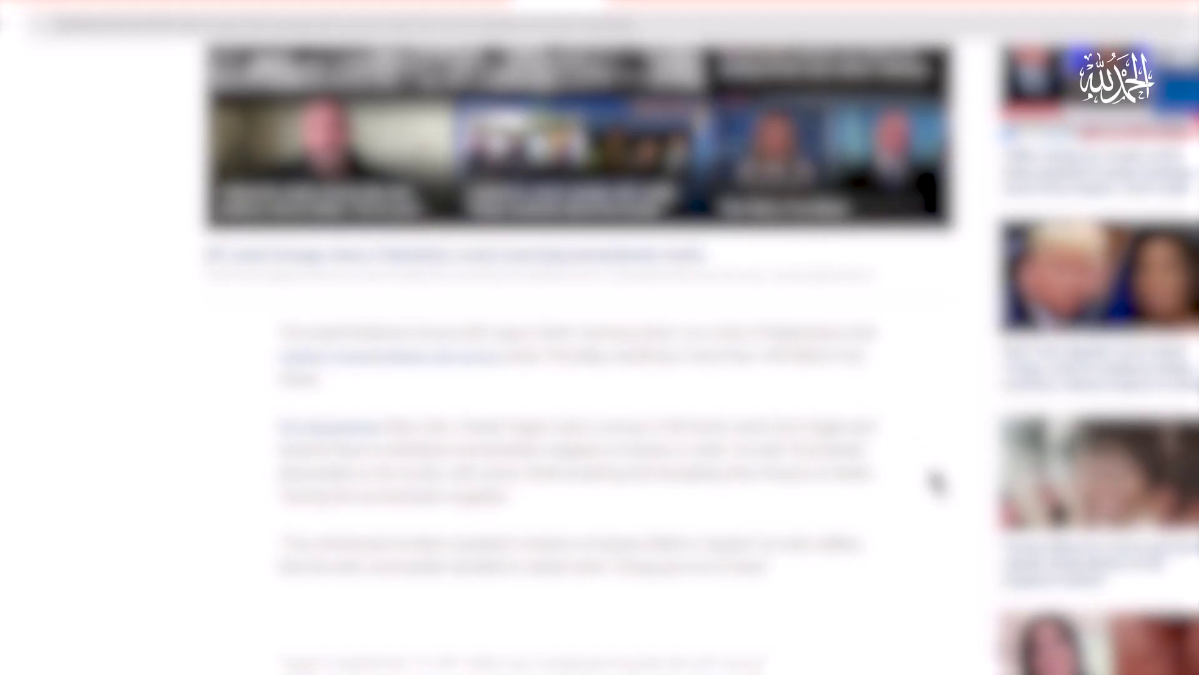
scroll(934, 482, "up", 5)
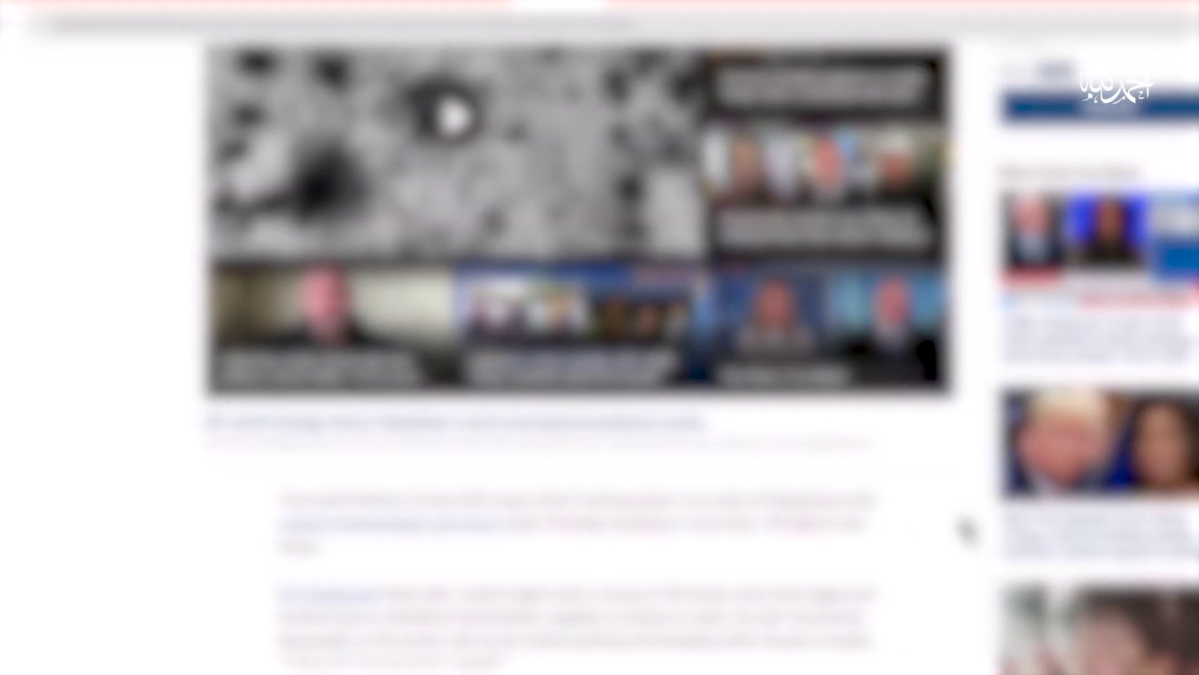
scroll(974, 547, "up", 4)
scroll(976, 550, "down", 6)
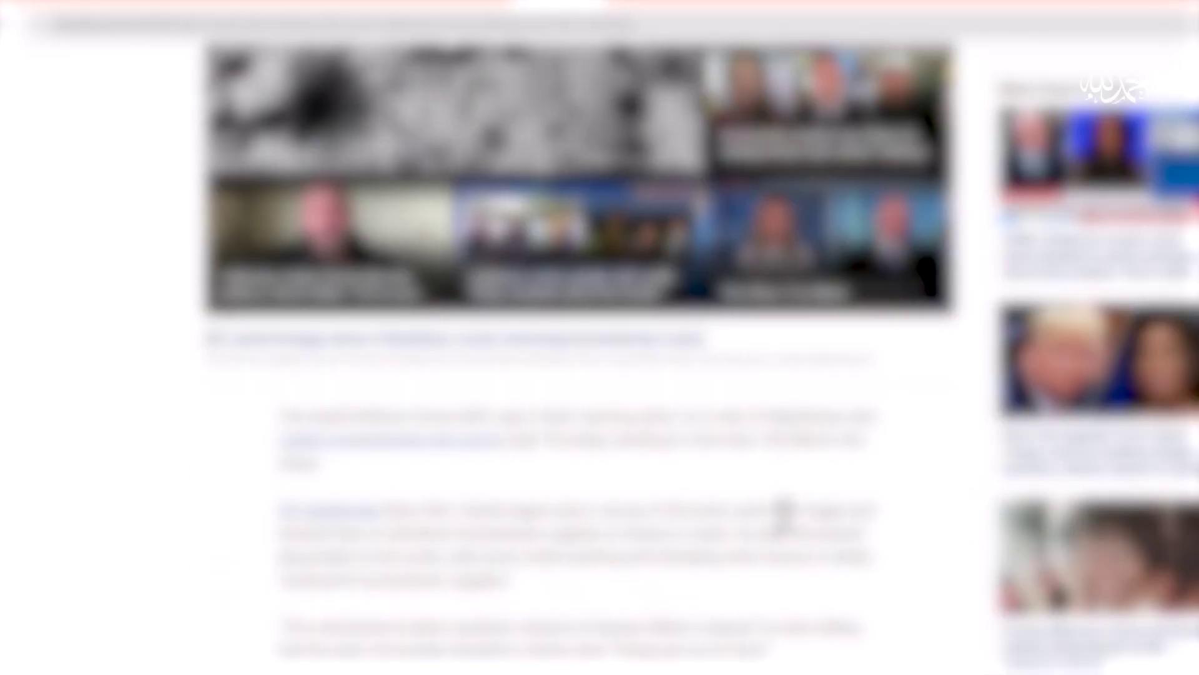
scroll(828, 536, "up", 3)
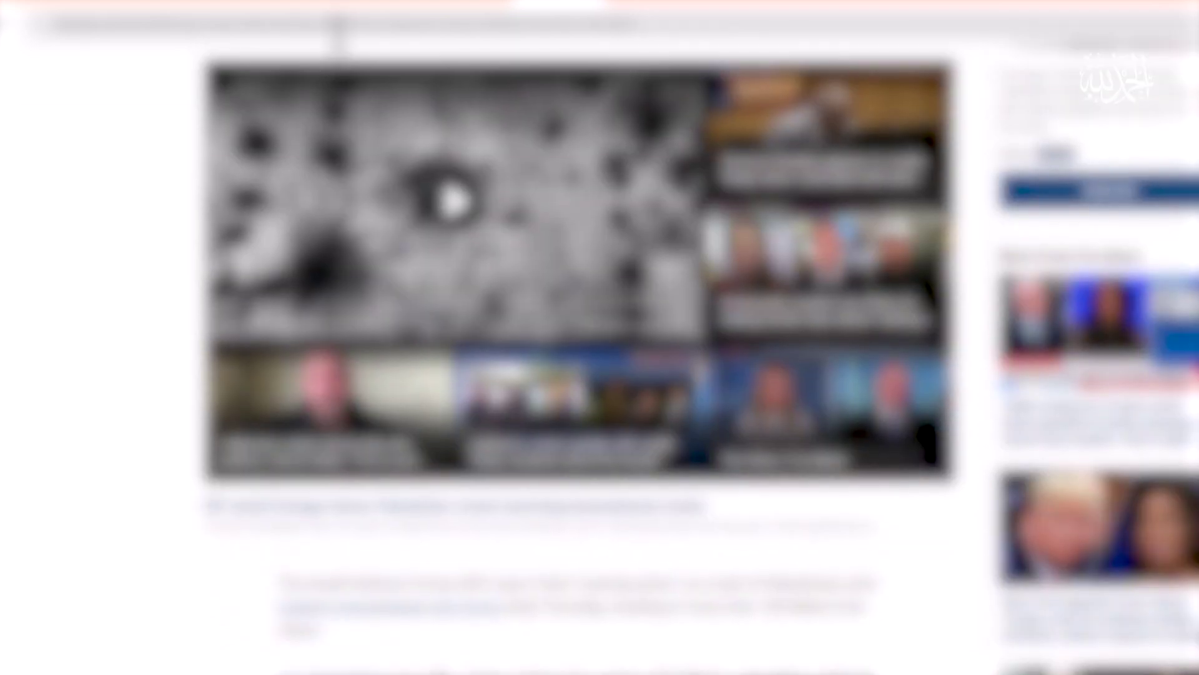
left_click(354, 28)
key("ctrl+c")
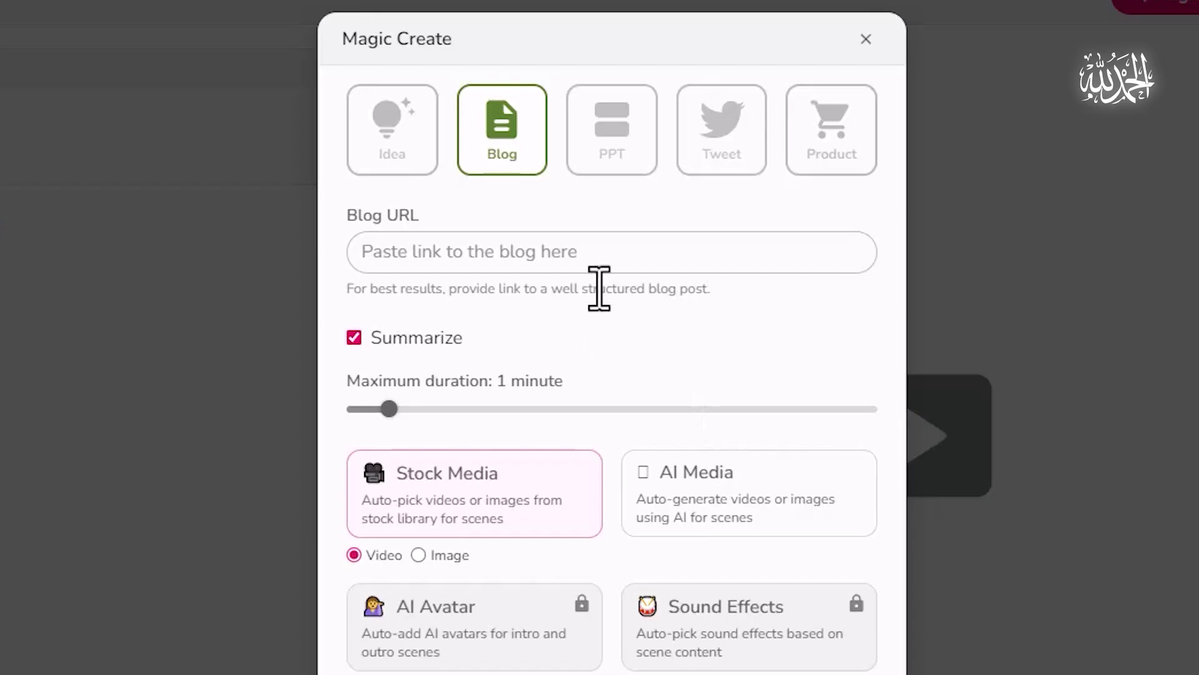
left_click(546, 253)
key("ctrl+v")
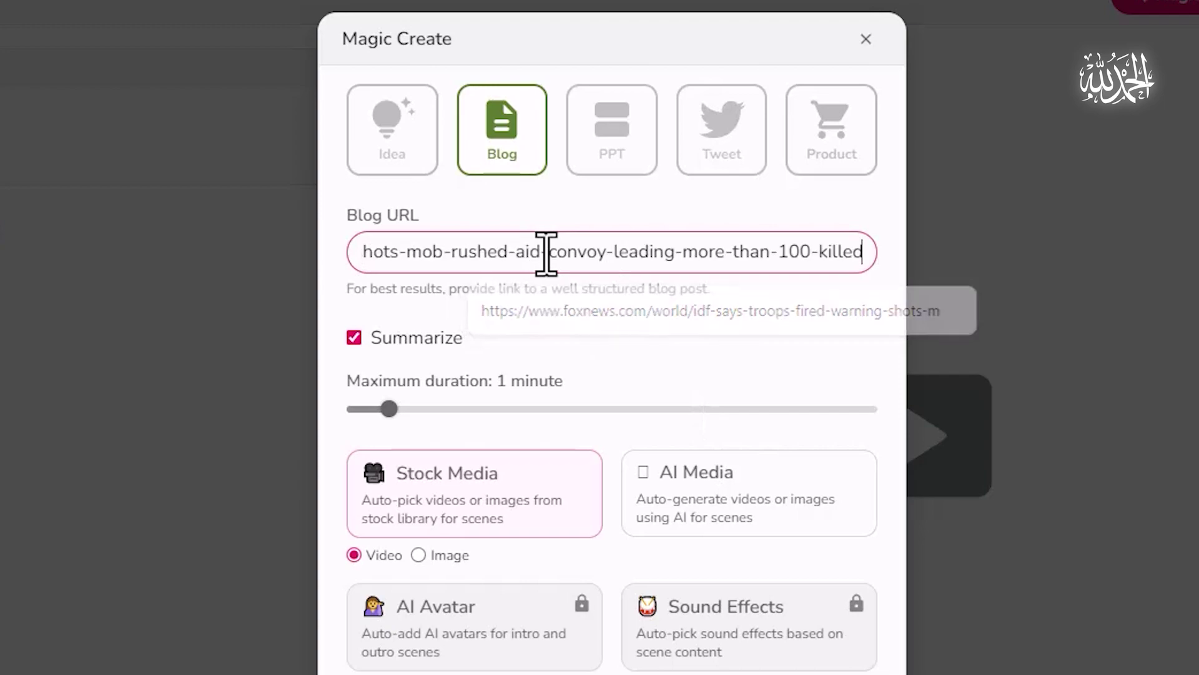
left_click(795, 325)
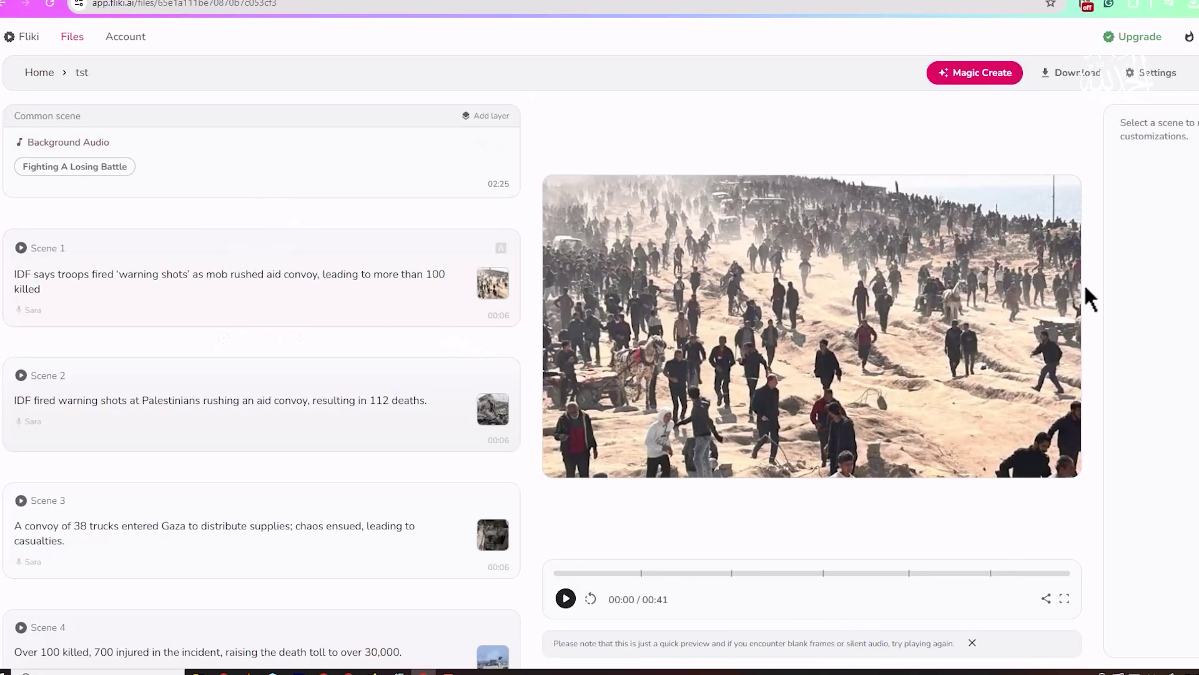
Step: Review the scenes of the tst video and examine the voiceover and text settings of Scene 1
scroll(396, 541, "down", 3)
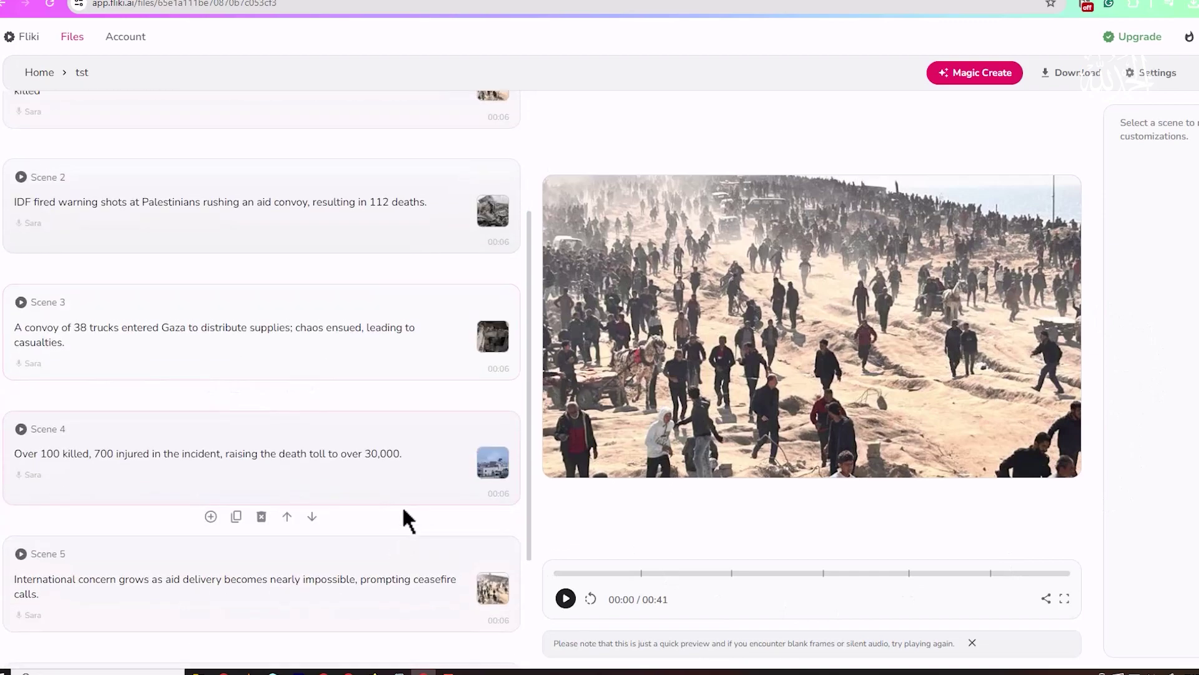
scroll(404, 511, "up", 3)
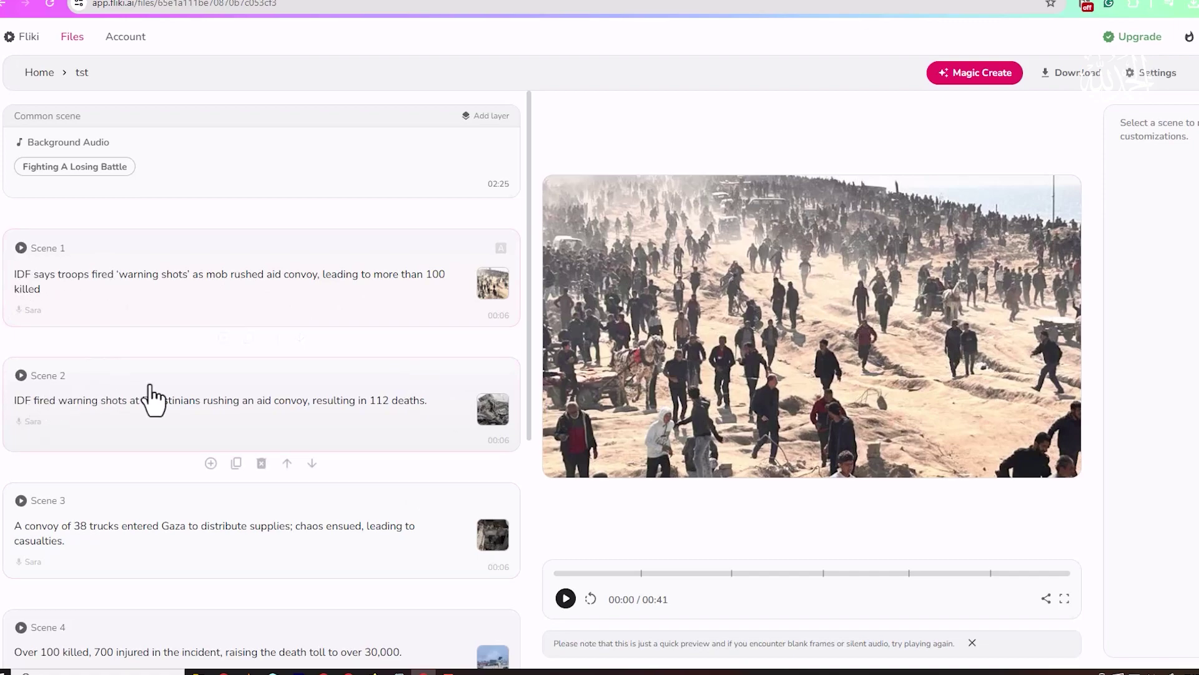
left_click(436, 310)
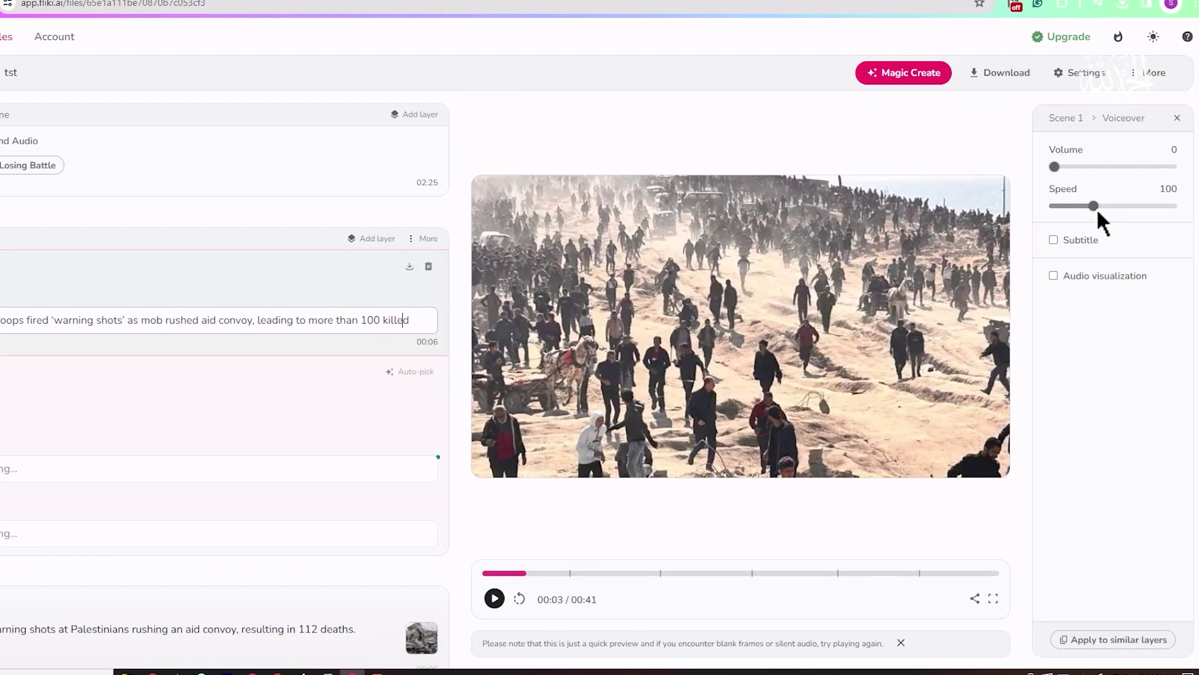
left_click_drag(1079, 167, 1138, 166)
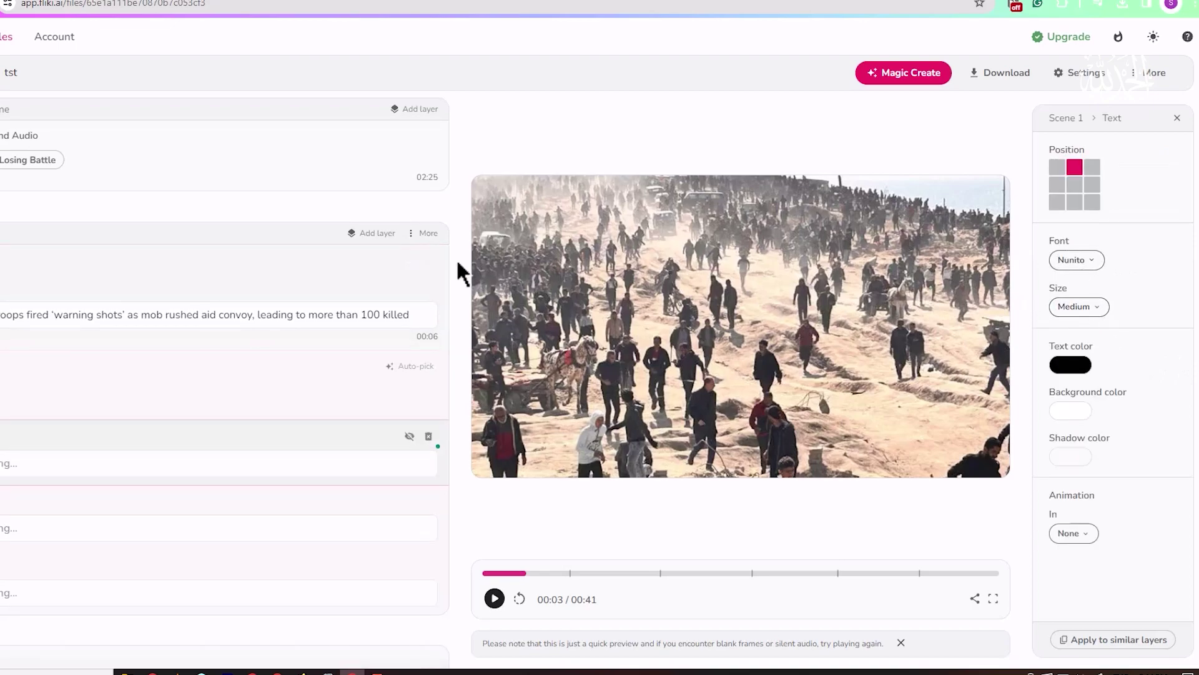
left_click(342, 291)
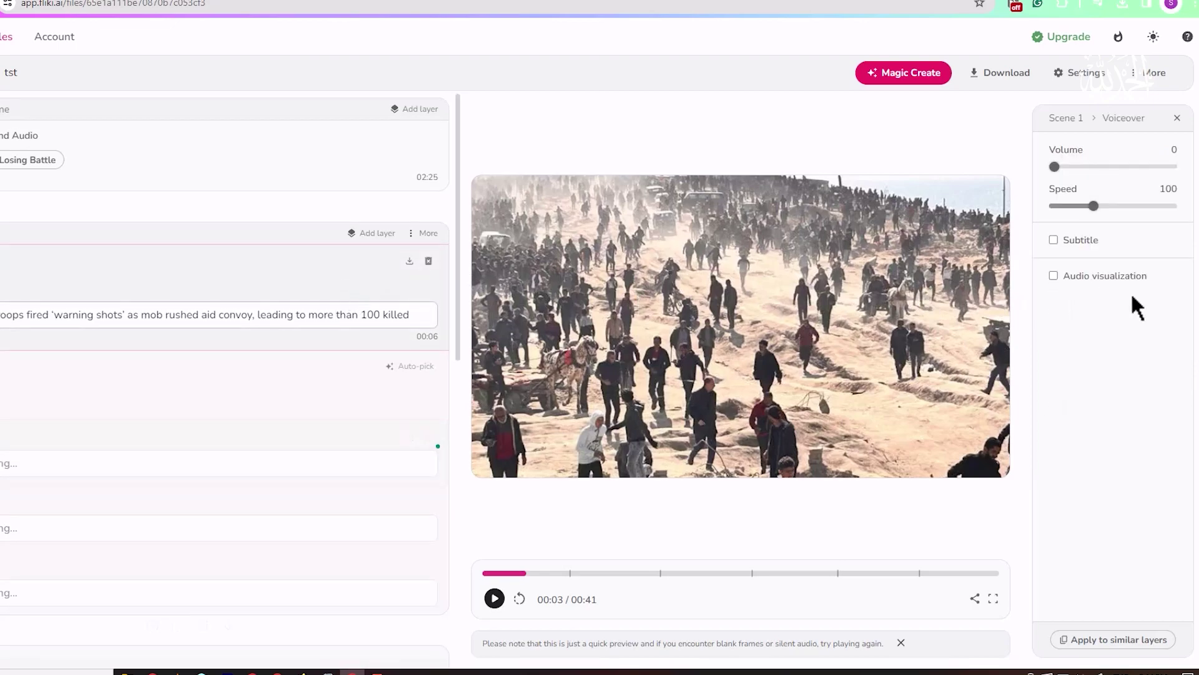
left_click(1093, 240)
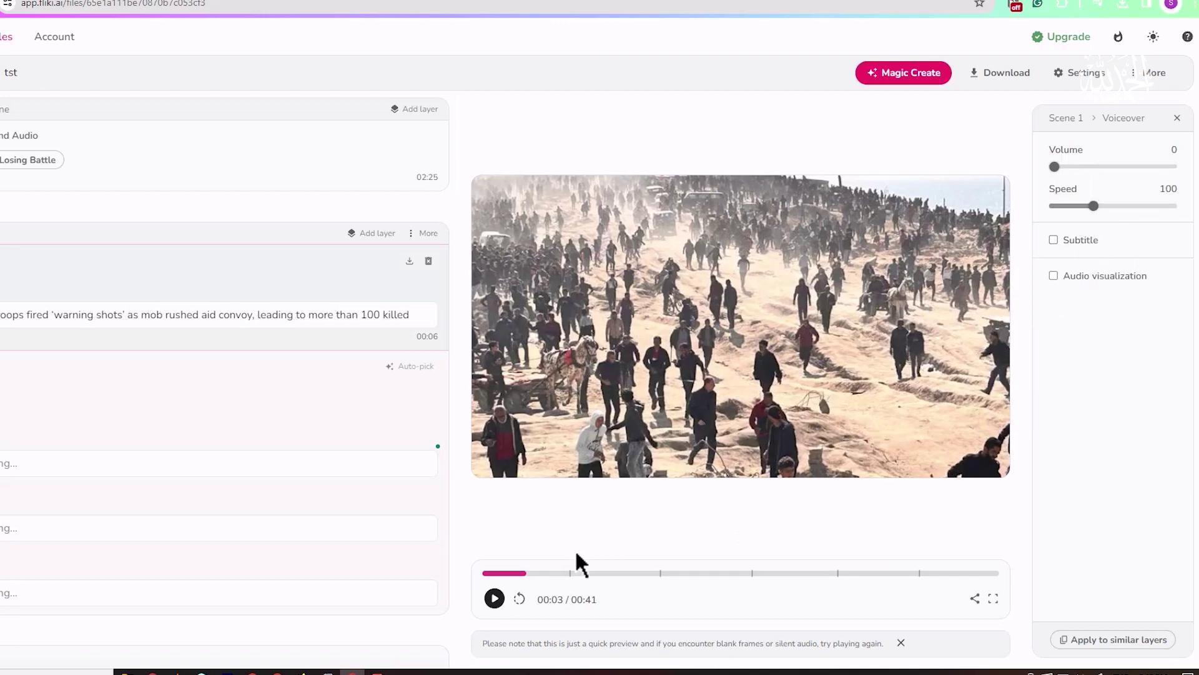
mouse_move(527, 573)
left_mouse_down()
mouse_move(940, 573)
mouse_move(522, 575)
left_mouse_up()
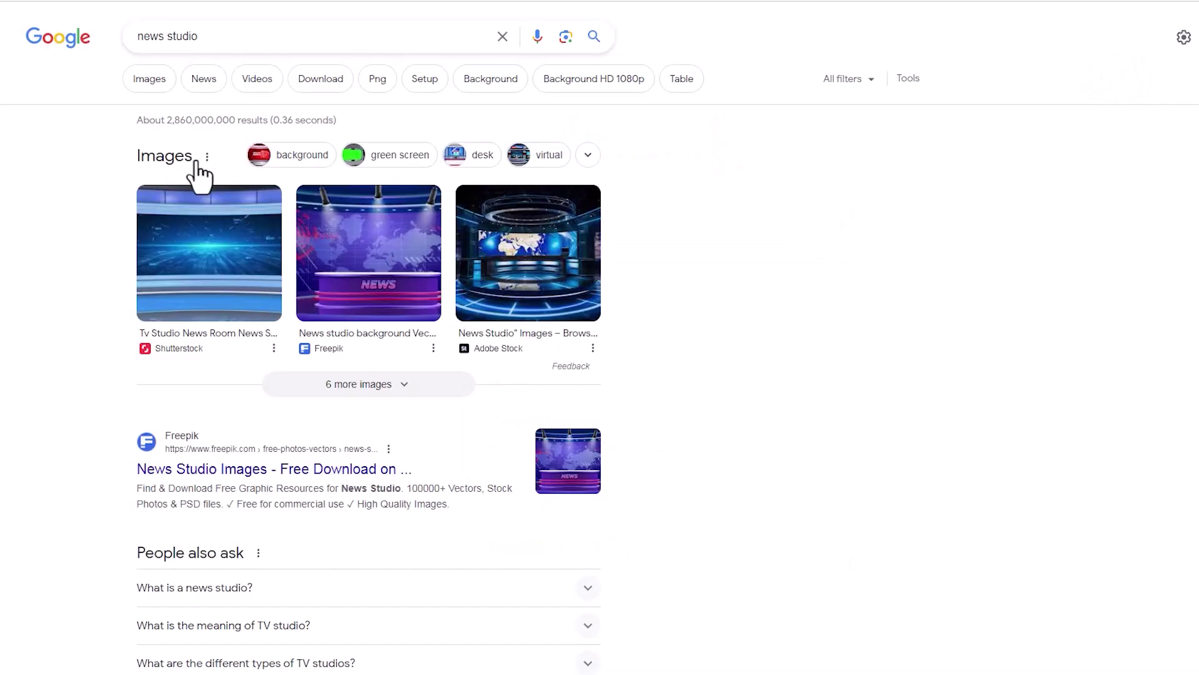
Step: Switch to Google, show image results for "news studio", and save the Vecteezy news studio background picture
left_click_drag(254, 38, 39, 42)
left_click(159, 83)
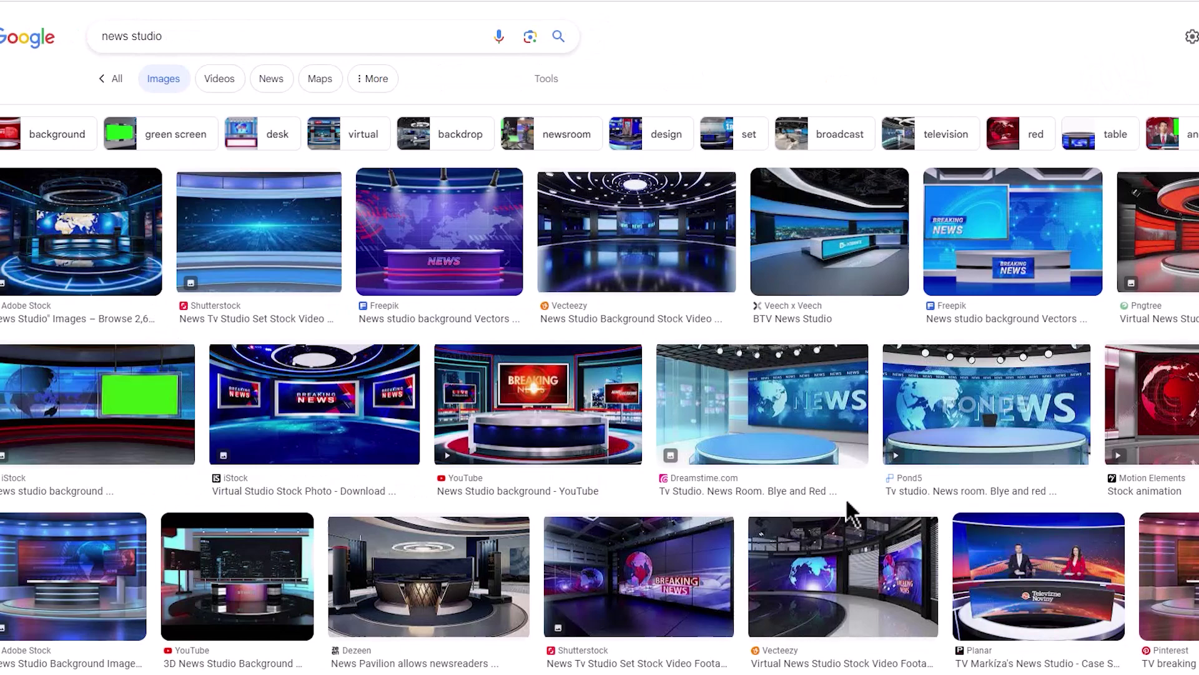
left_click(700, 285)
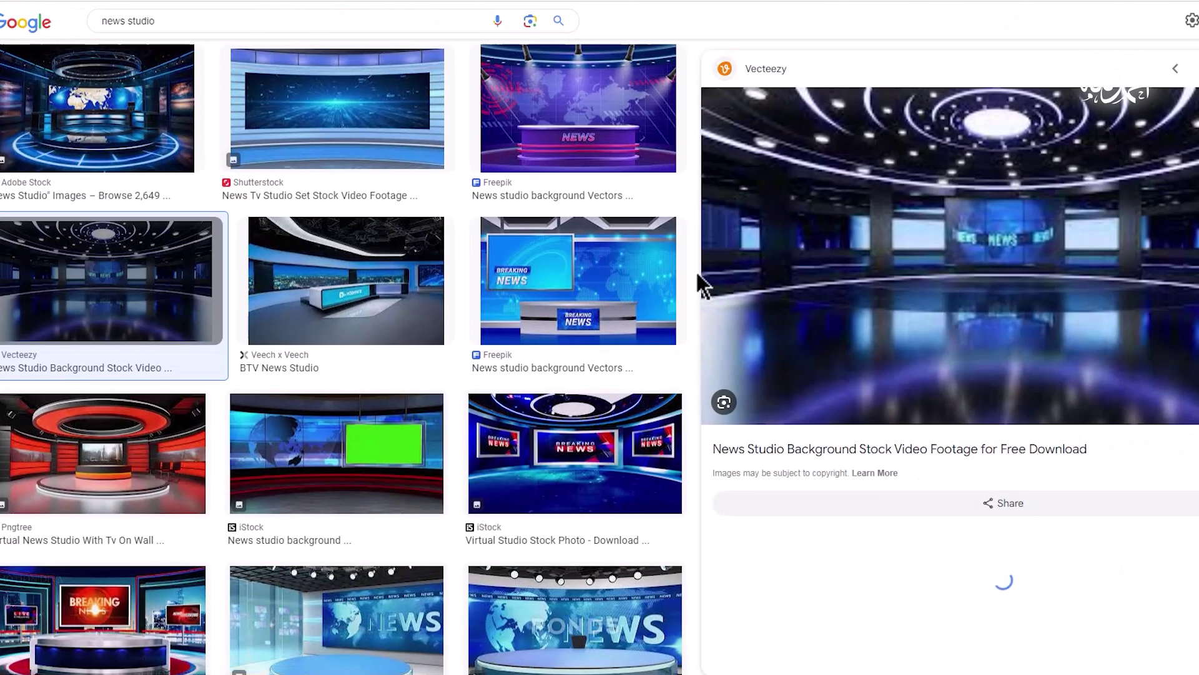
right_click(937, 193)
left_click(1007, 380)
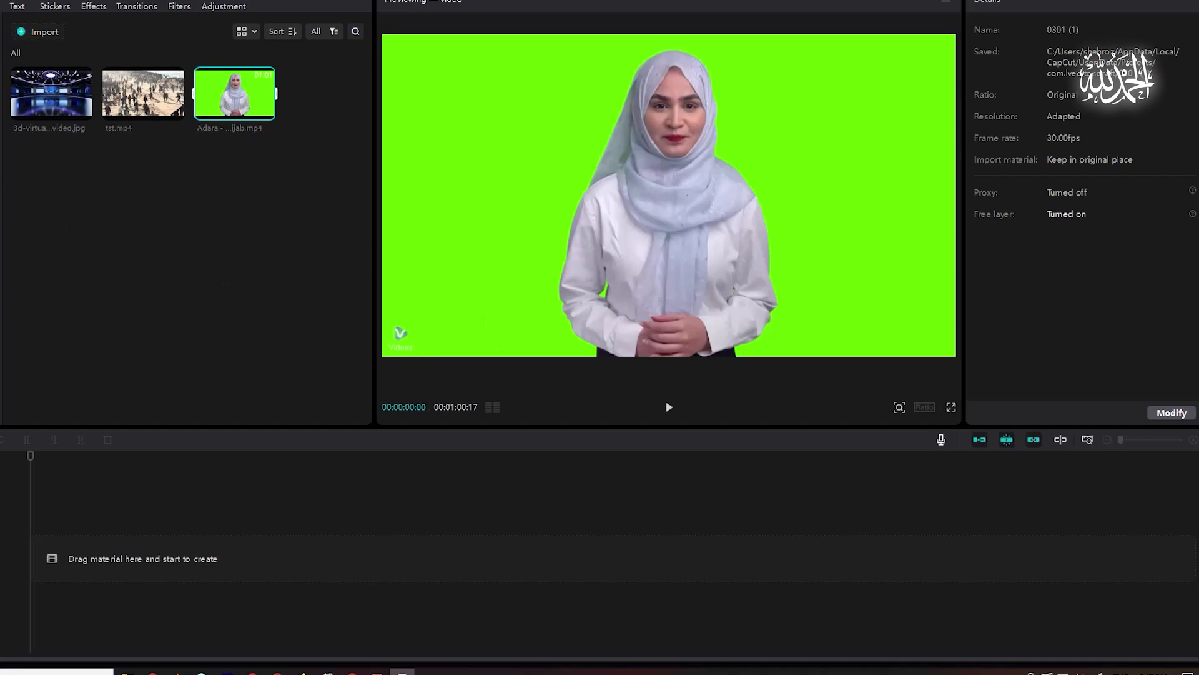
Step: In CapCut, add the Adara - Blue Hijab clip to the timeline and chroma-key its green background with strength 47 and shadow 36
mouse_move(245, 103)
left_click_drag(243, 103, 57, 571)
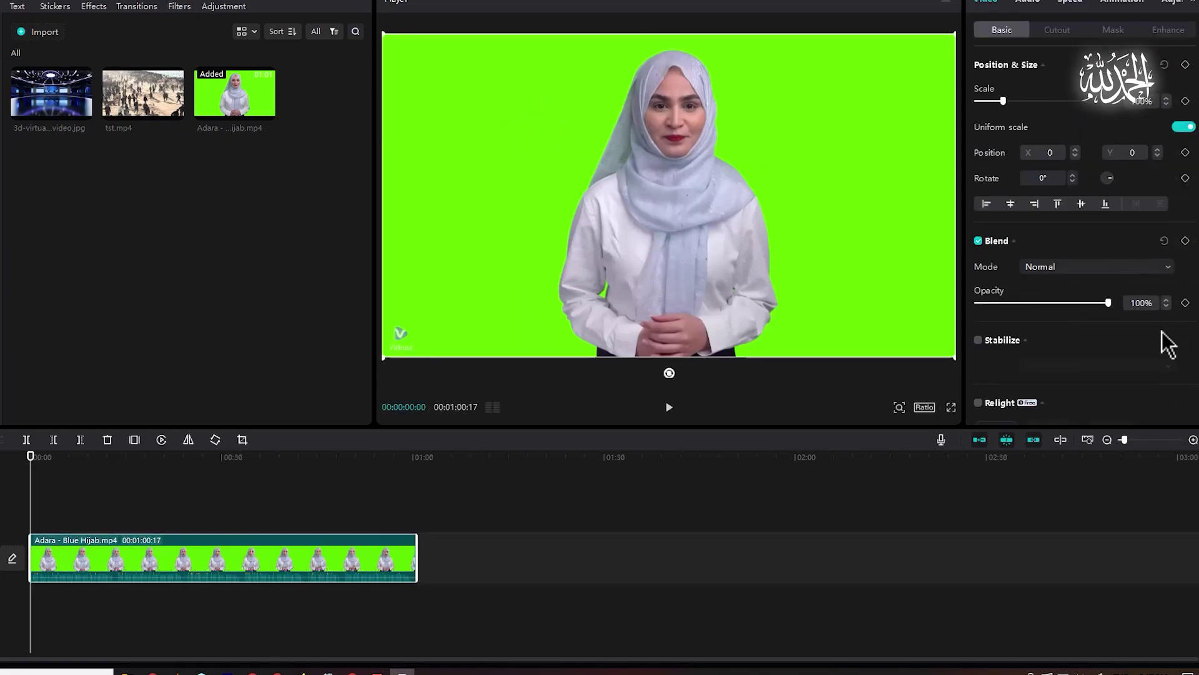
left_click(1062, 32)
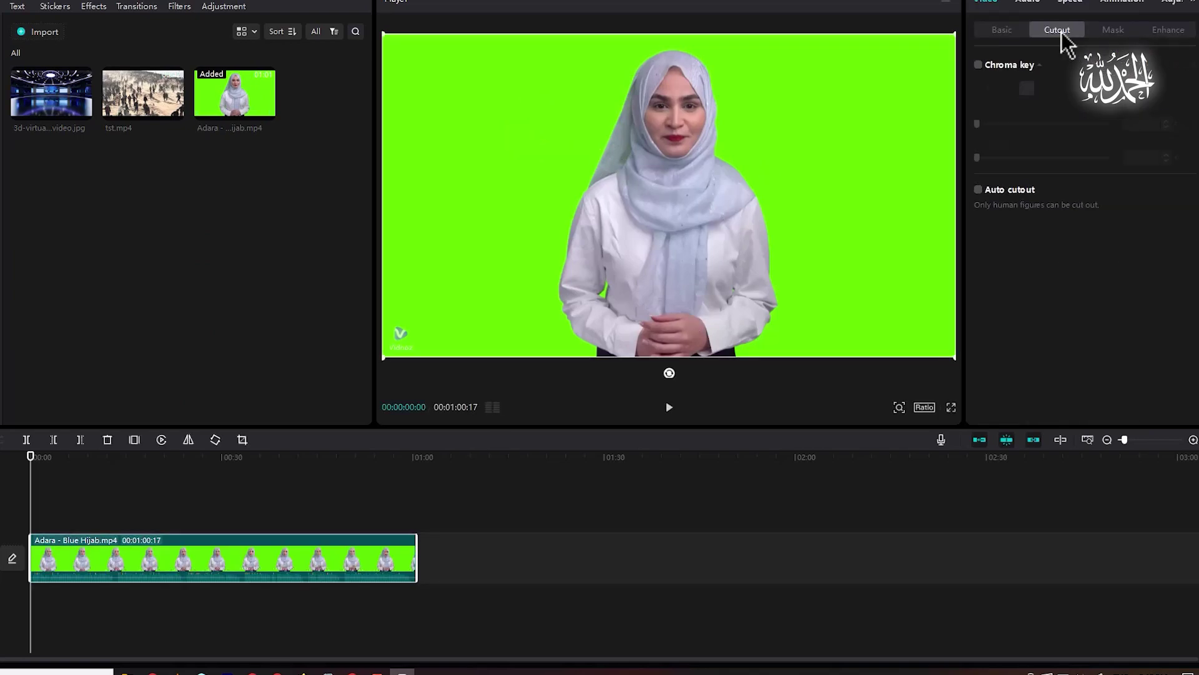
left_click(979, 66)
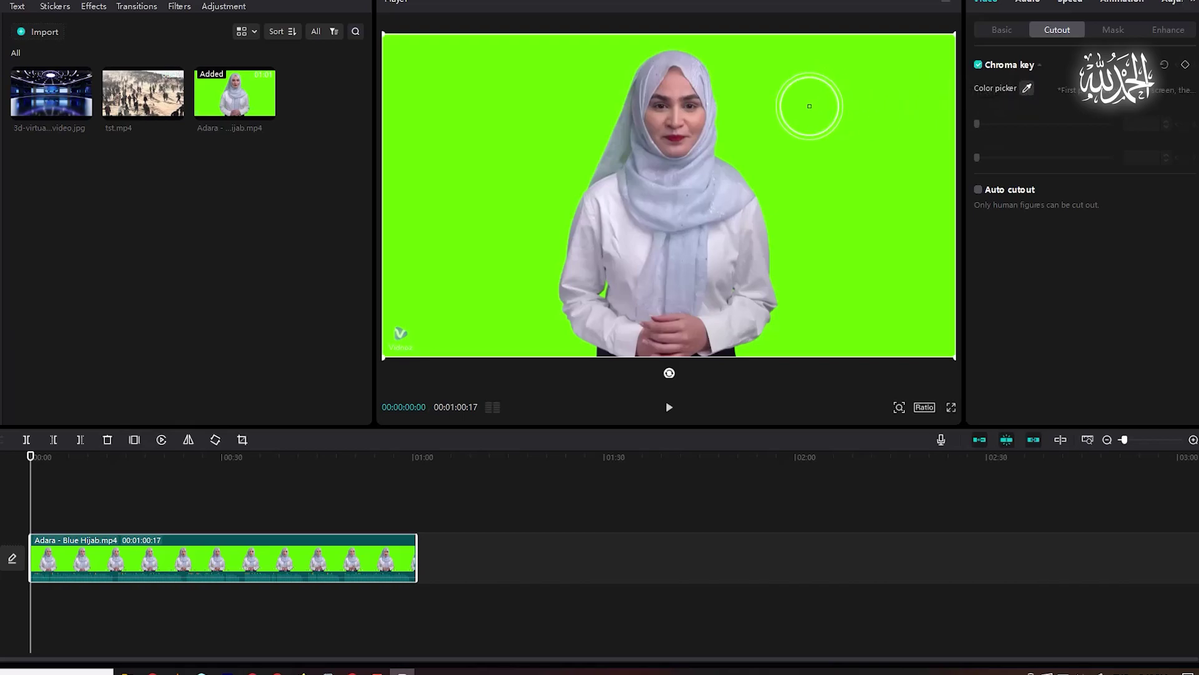
left_click(809, 102)
left_click_drag(995, 125, 1118, 140)
left_click(998, 158)
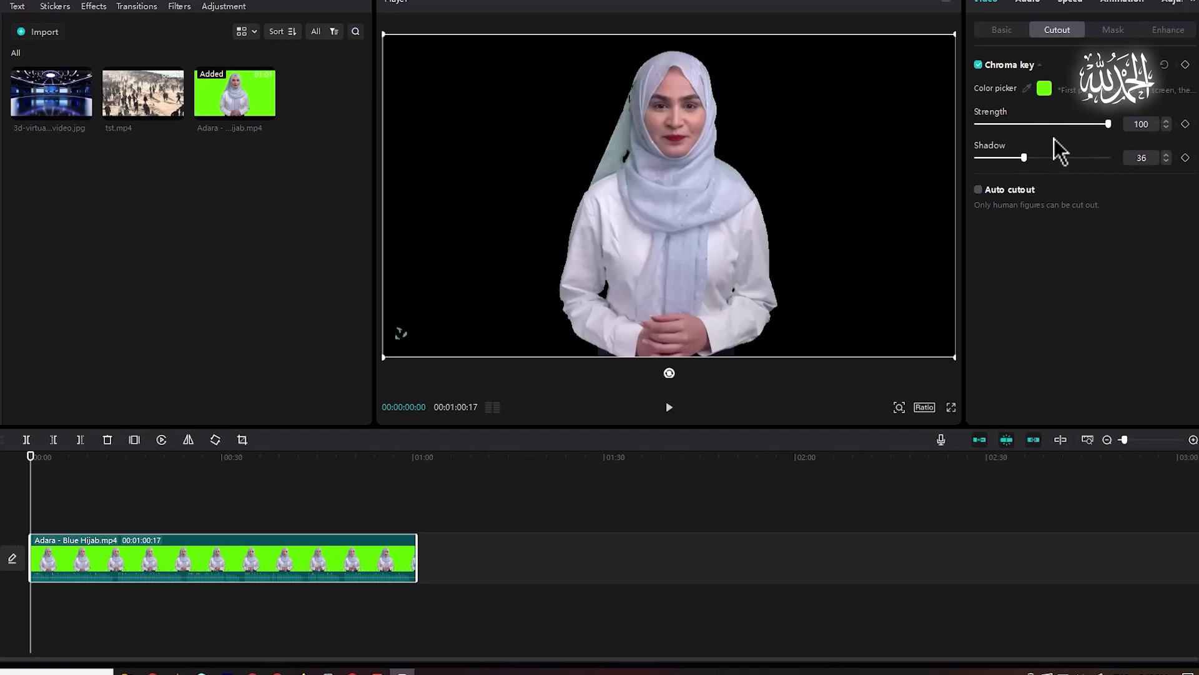
mouse_move(1059, 128)
left_mouse_down()
mouse_move(1038, 128)
mouse_move(1047, 141)
left_mouse_up()
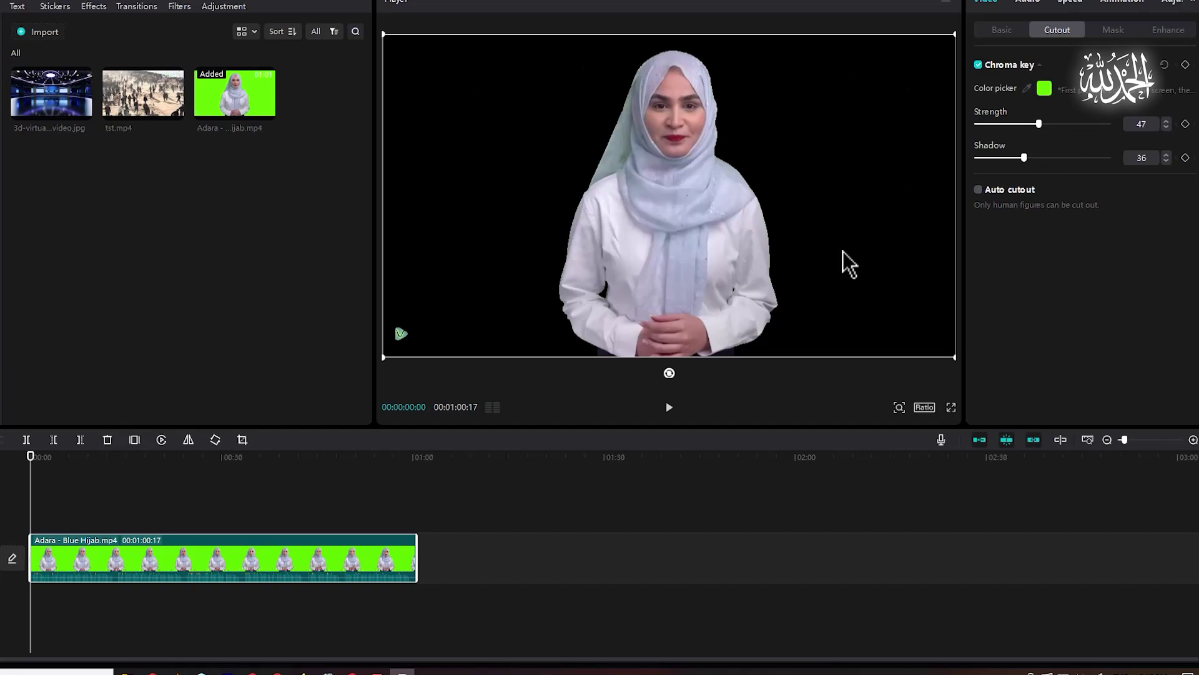
Step: Add the 3d-virtual news studio image to the timeline on the track below the avatar clip, extended to the clip's full length
mouse_move(61, 107)
left_click_drag(51, 101, 31, 603)
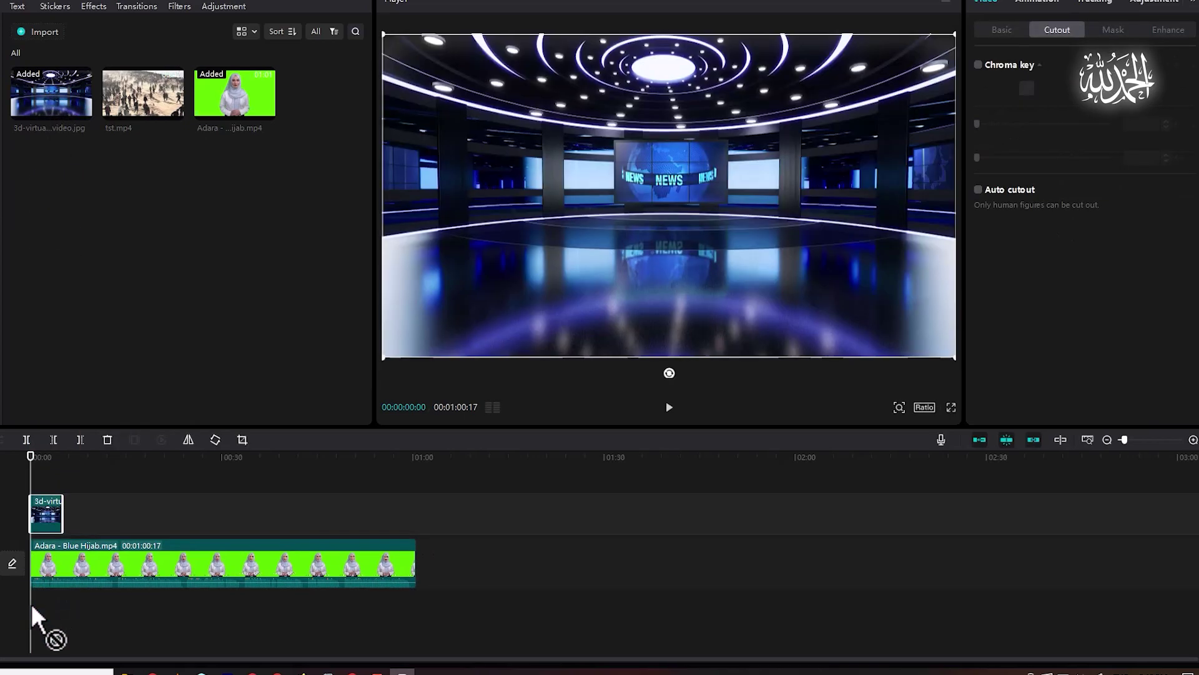
left_click_drag(49, 516, 46, 606)
left_click_drag(215, 537, 152, 497)
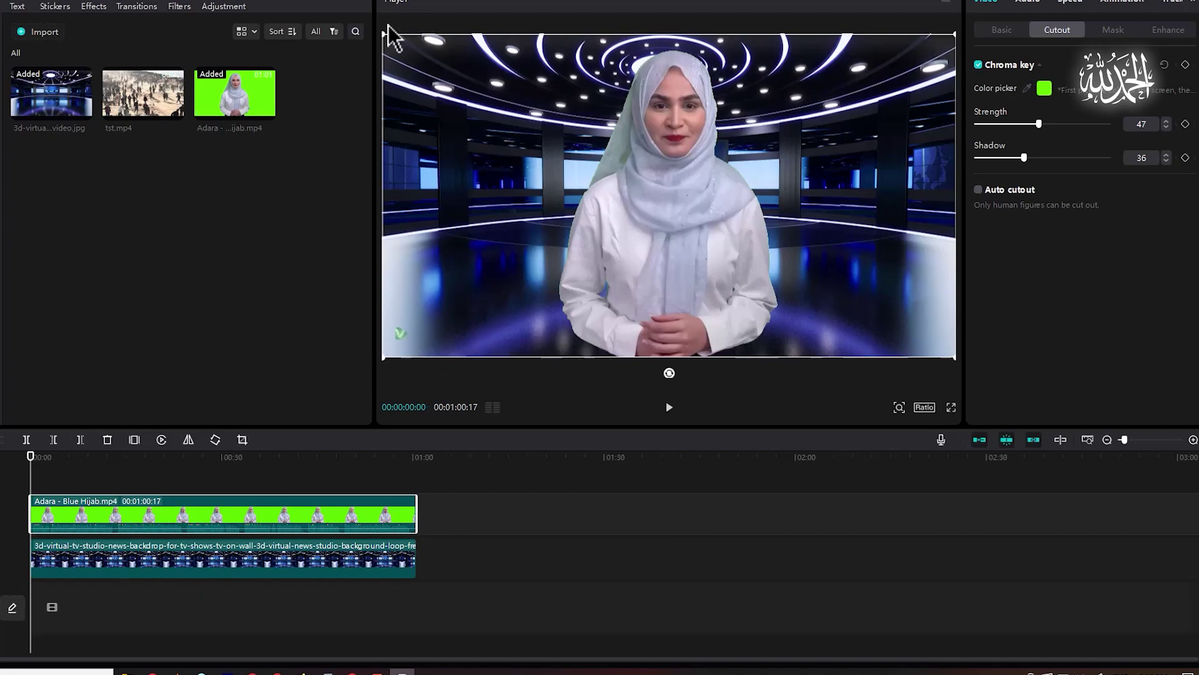
Step: Enlarge the avatar clip slightly beyond the frame so its corner watermark falls outside the picture
left_click_drag(383, 33, 335, 19)
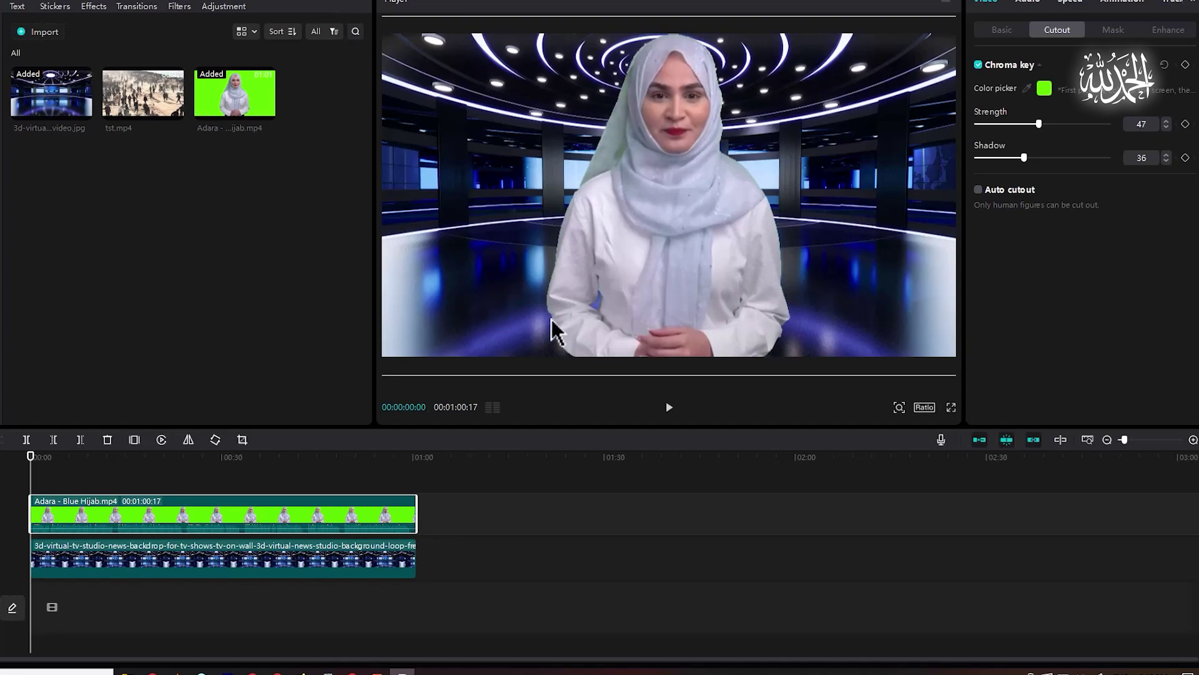
left_click_drag(237, 484, 25, 498)
Step: Add tst.mp4 to a new track above the avatar clip and slow it to 0.7x for a 60.0 s duration
left_click(150, 103)
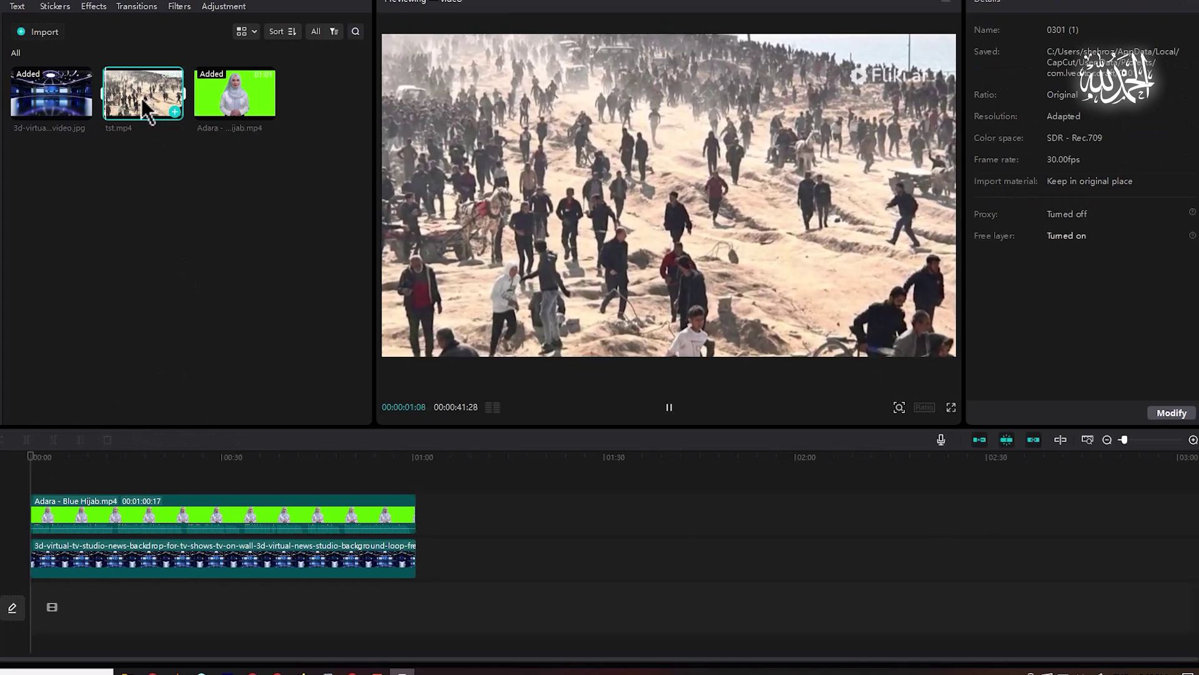
left_click_drag(145, 105, 448, 521)
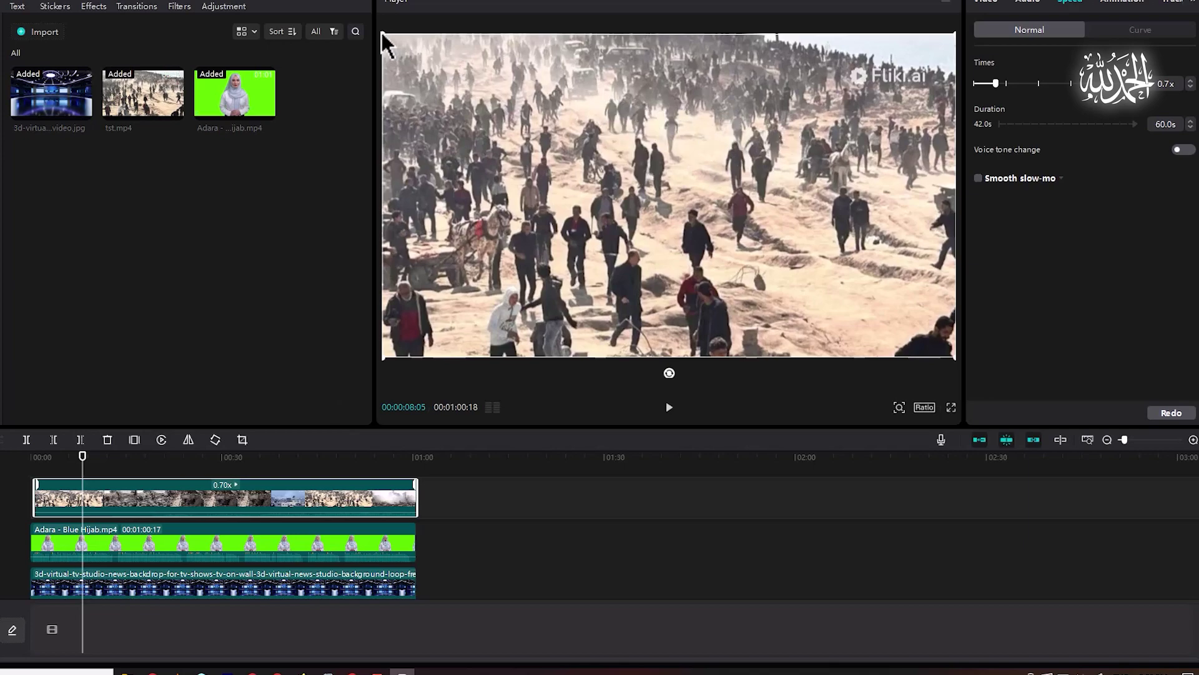
Step: Enlarge and shift the tst clip so the Fliki watermark lies outside the frame, and check it along the timeline
left_click_drag(385, 33, 312, 16)
left_click_drag(534, 122, 581, 95)
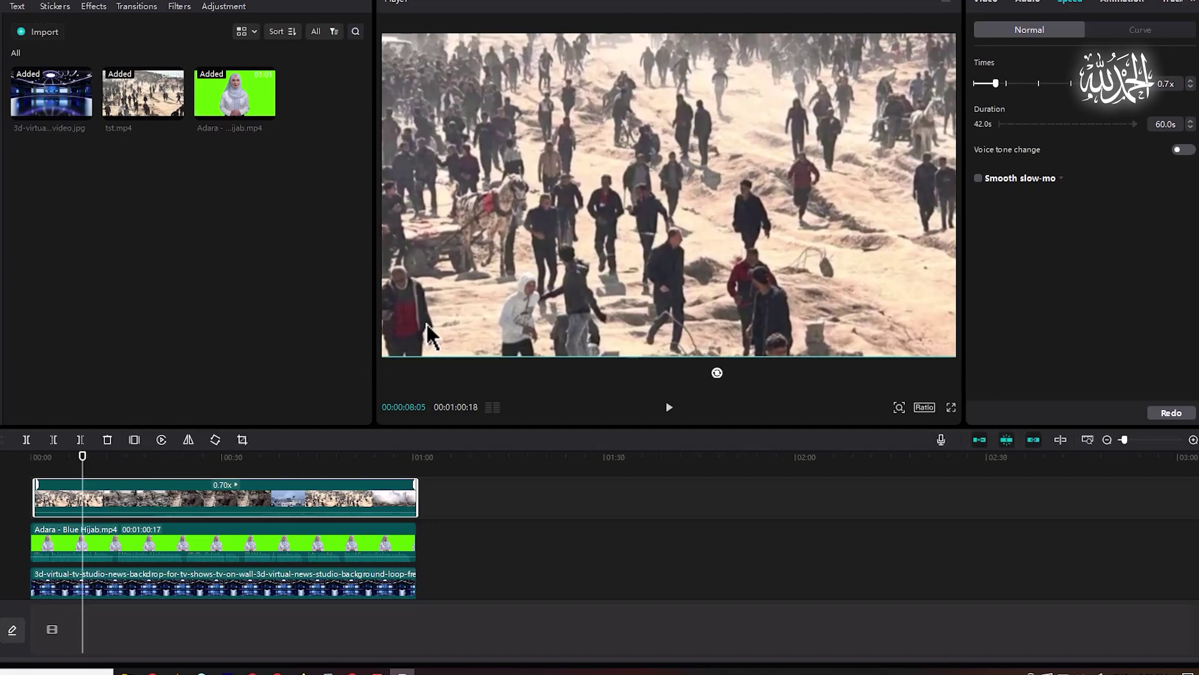
left_click(92, 456)
left_click_drag(91, 456, 373, 503)
Step: Split the tst clip into short segments and delete the parts between them so the avatar shows in the gaps
left_click(47, 457)
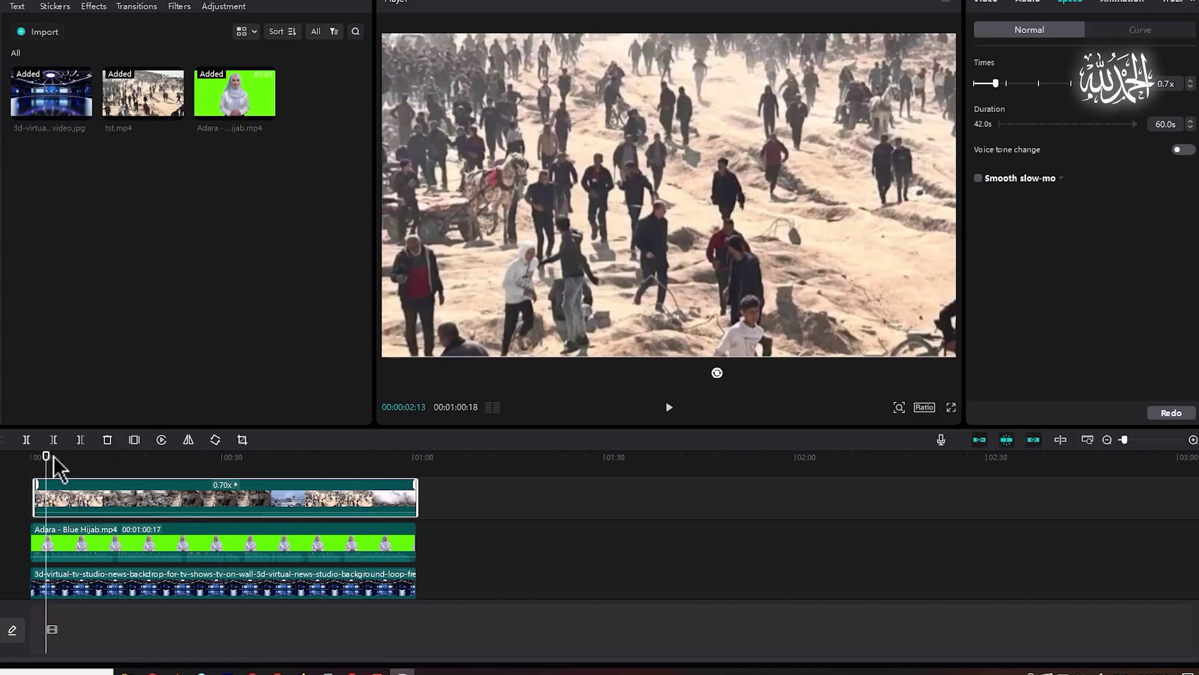
left_click_drag(46, 458, 88, 496)
left_click(25, 442)
left_click(78, 496)
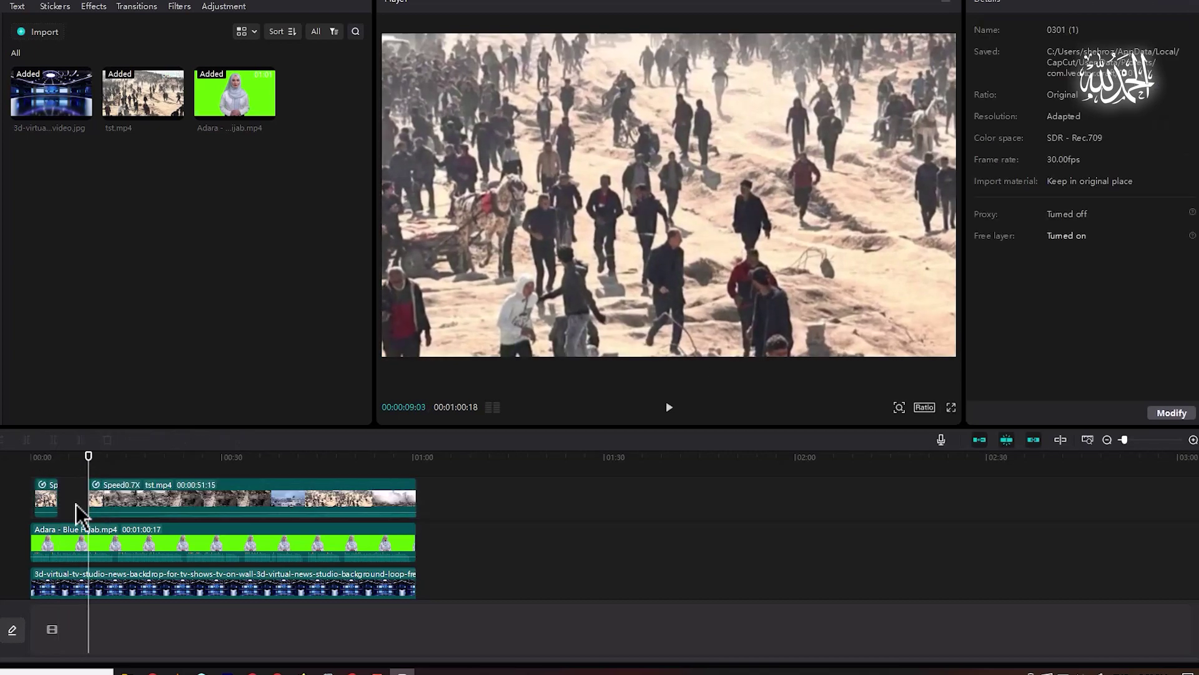
mouse_move(86, 469)
left_mouse_down()
mouse_move(47, 470)
mouse_move(80, 483)
left_mouse_up()
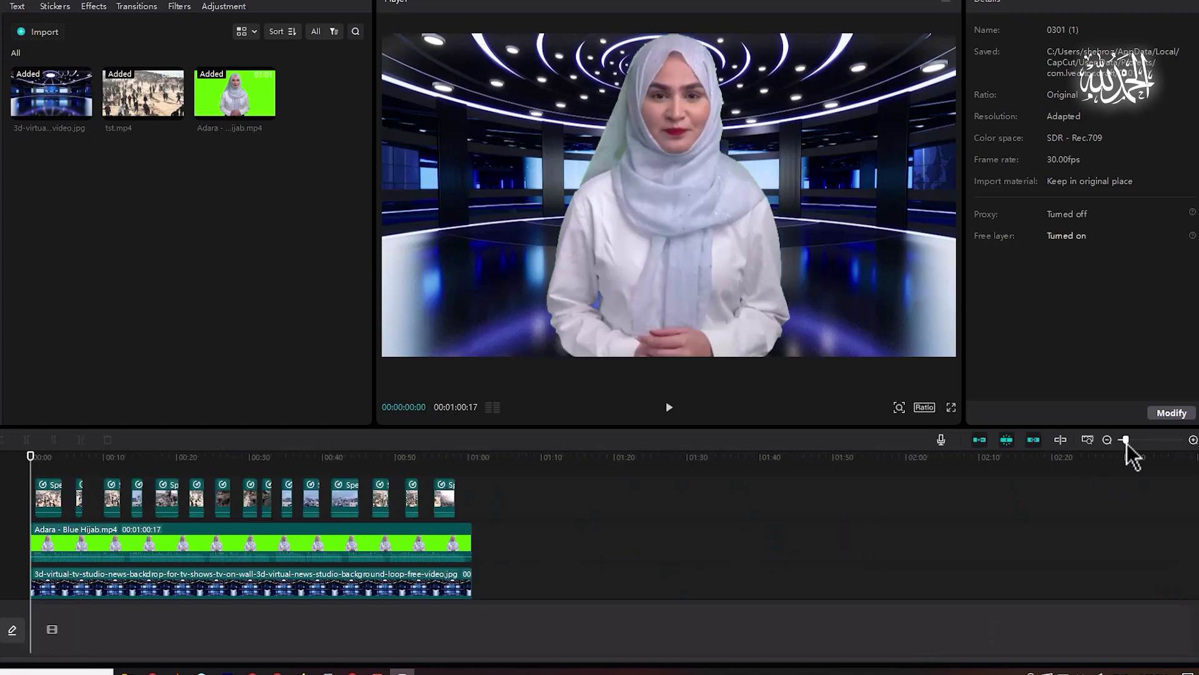
Step: Play back the edited news video from the start to review the alternating avatar and news footage
left_click_drag(1127, 444, 1128, 443)
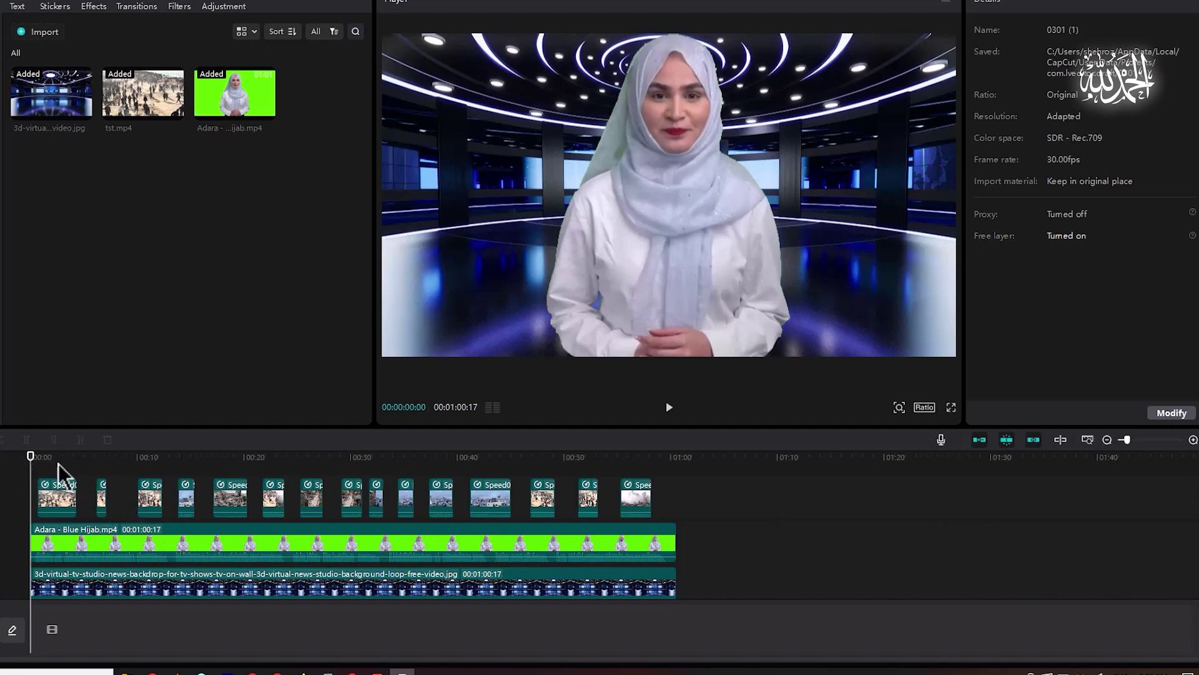
key("space")
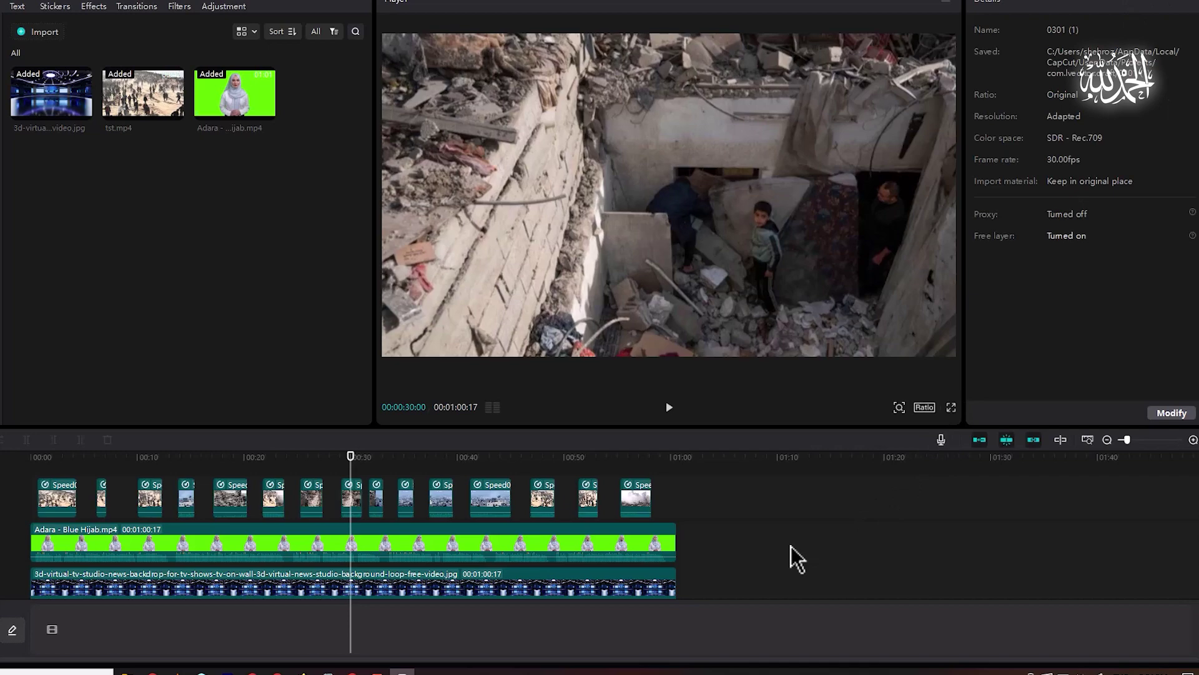
Step: Switch to YouTube in the browser and look through the popular videos of the Celebrity News channel
left_click(303, 672)
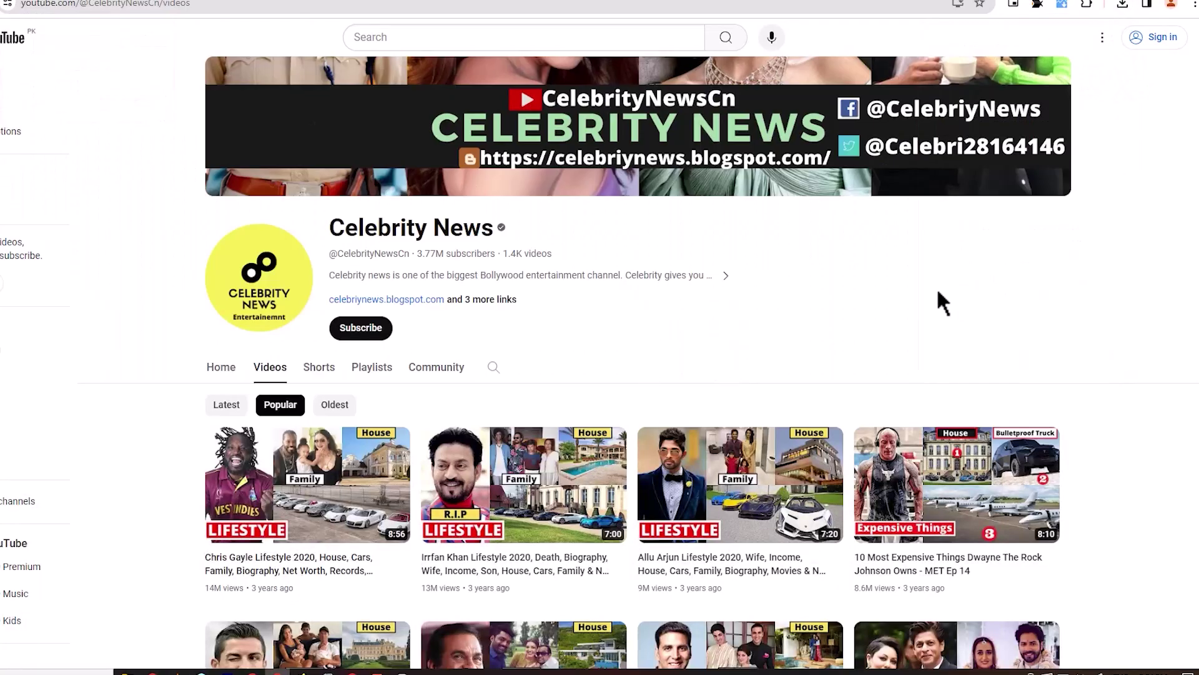
scroll(1092, 307, "down", 8)
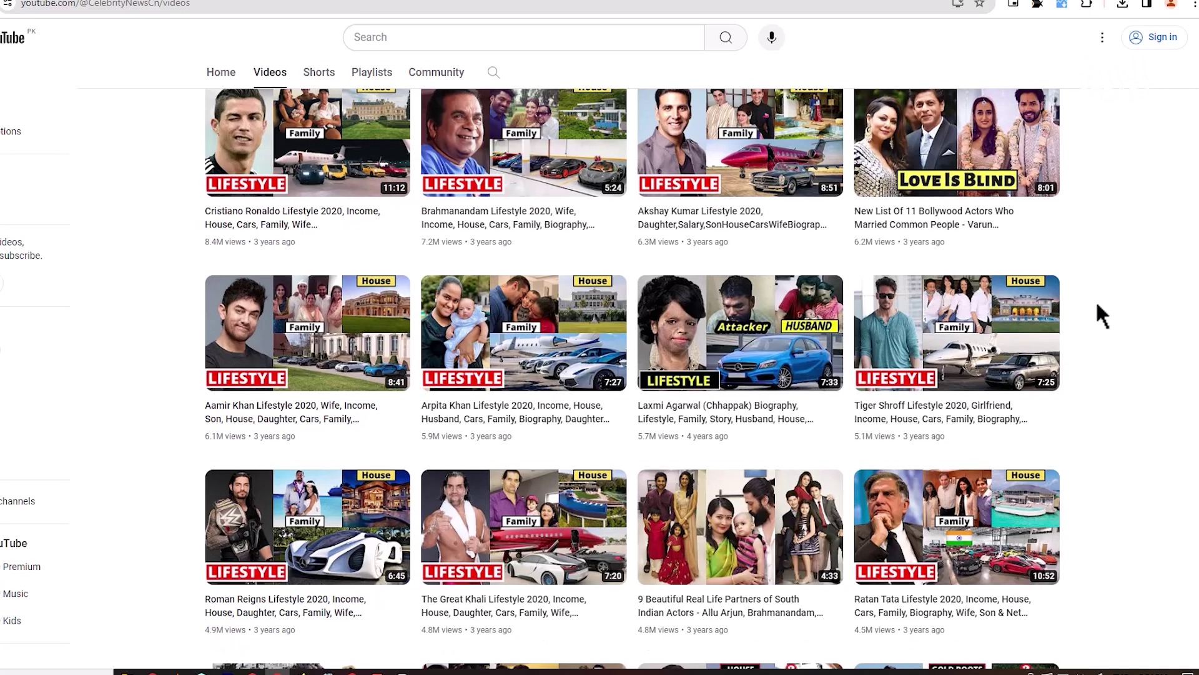